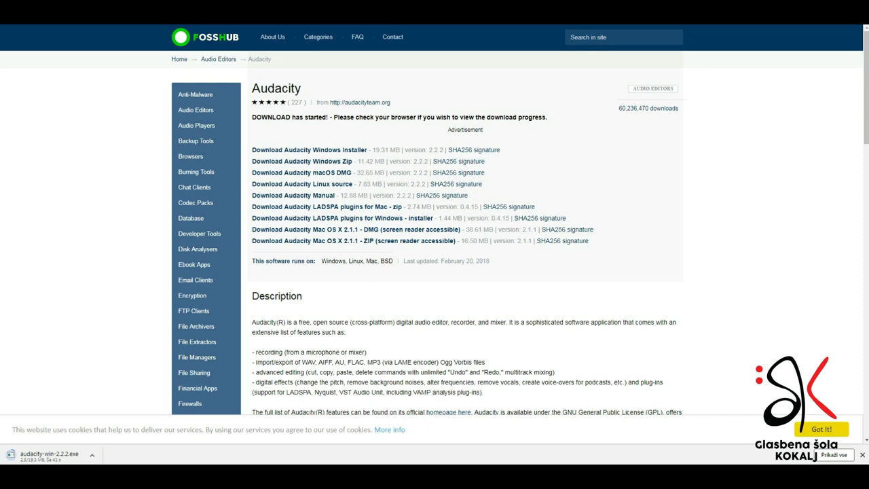
# Step: Run the downloaded audacity-win-2.2.2.exe installer in Slovenian and install Audacity with the desktop icon option enabled
pyautogui.scroll(-1, 434, 237)
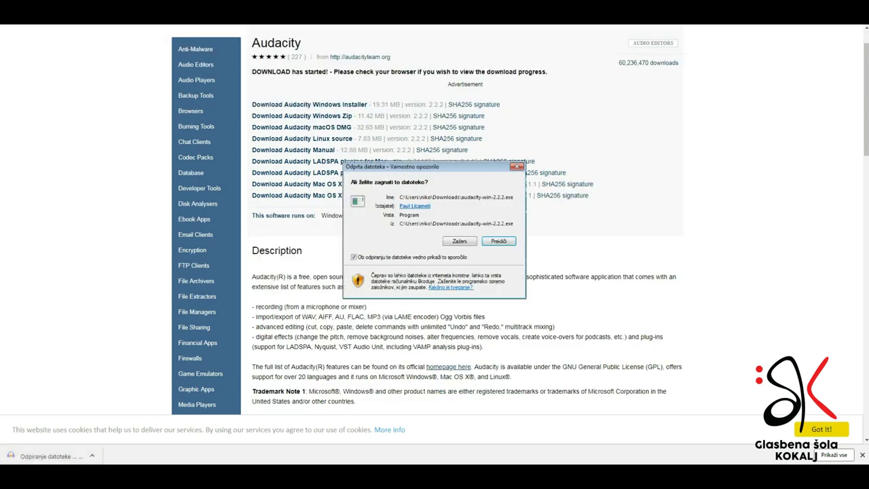
pyautogui.press('Return')
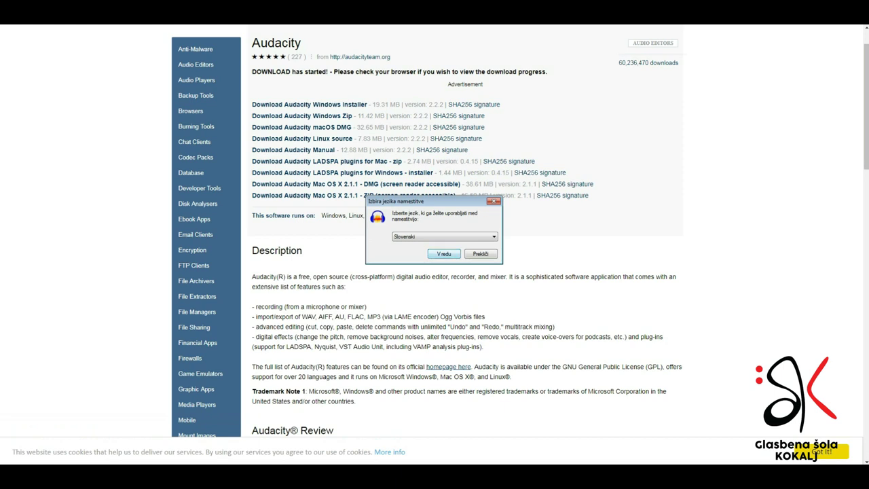
pyautogui.press('Return')
pyautogui.press('Return')
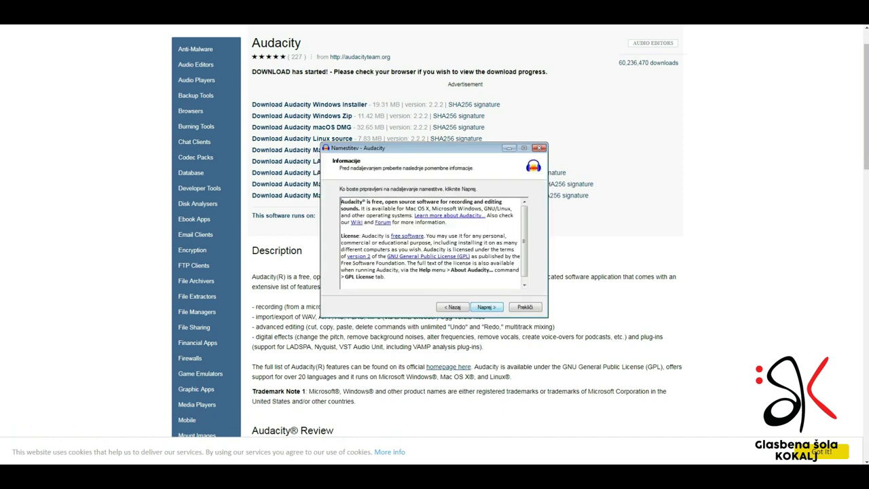
pyautogui.press('Return')
pyautogui.press('Return')
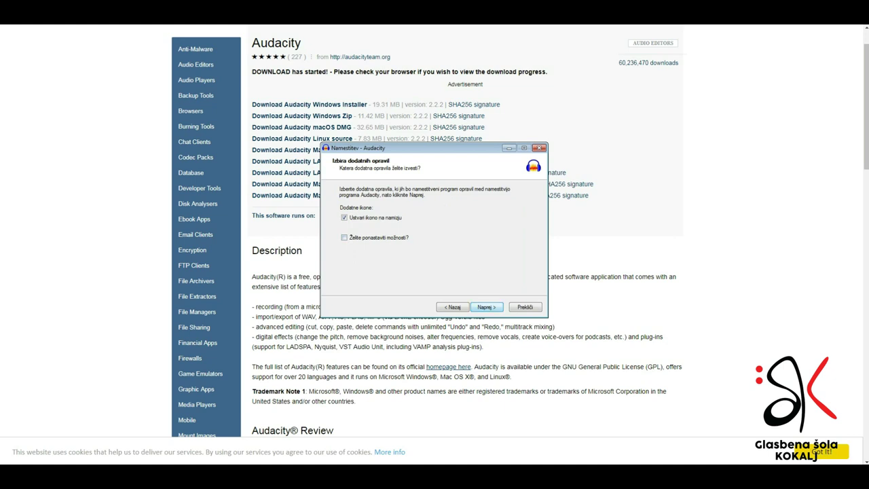
pyautogui.press('Return')
pyautogui.press('Return')
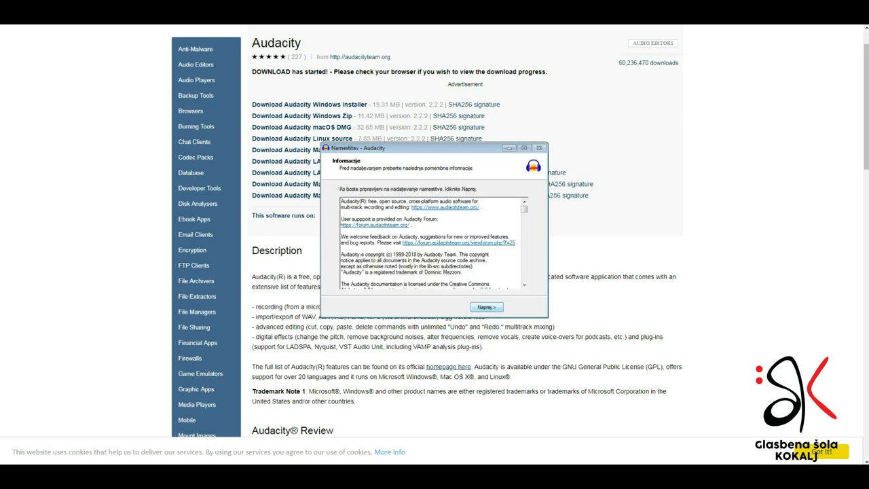
# Step: Finish the setup wizard with the option to open Audacity enabled, and dismiss the welcome window
pyautogui.press('Return')
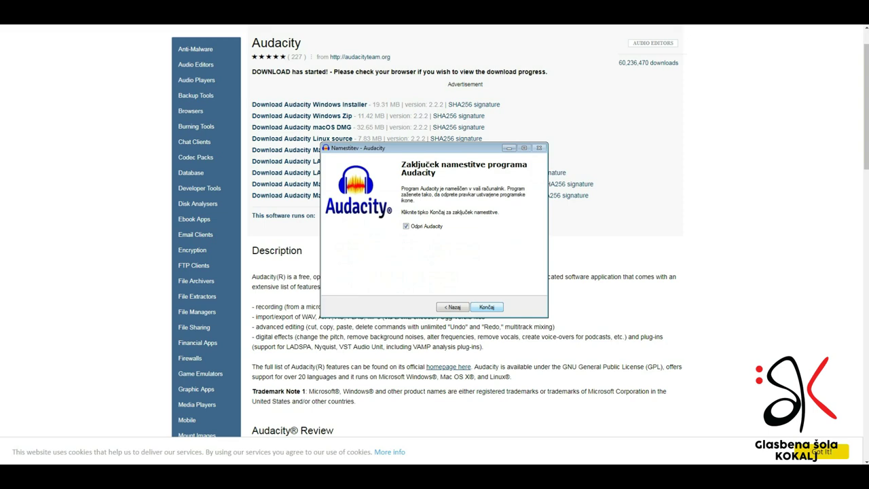
pyautogui.press('Return')
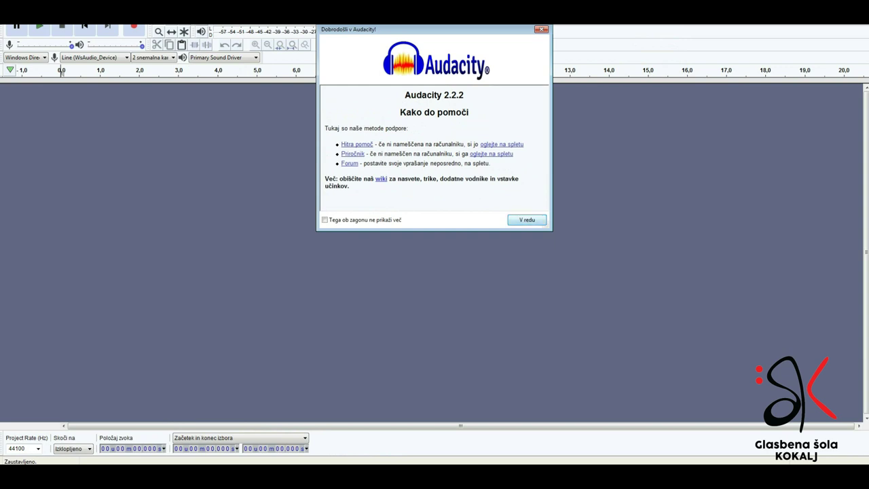
pyautogui.press('Return')
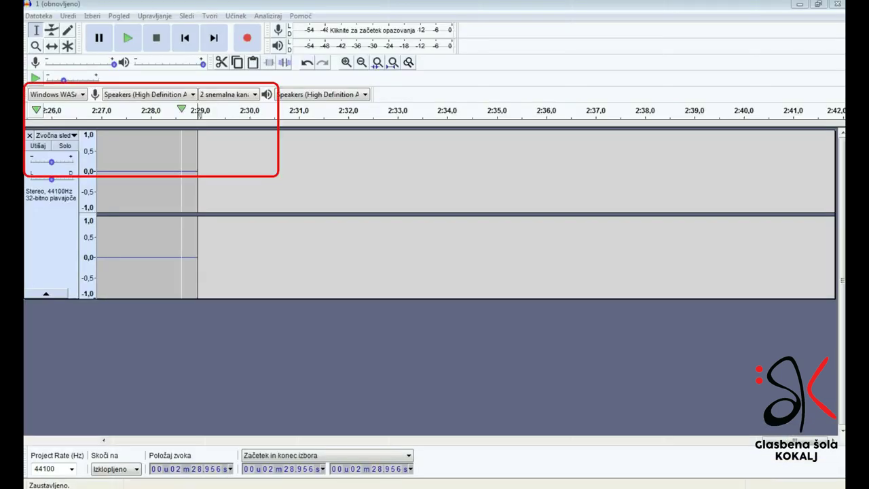
# Step: Set the recording device to Microphone (High Definition Audio), keep the Windows WASAPI host, and record a clip about 4 seconds long
pyautogui.click(193, 96)
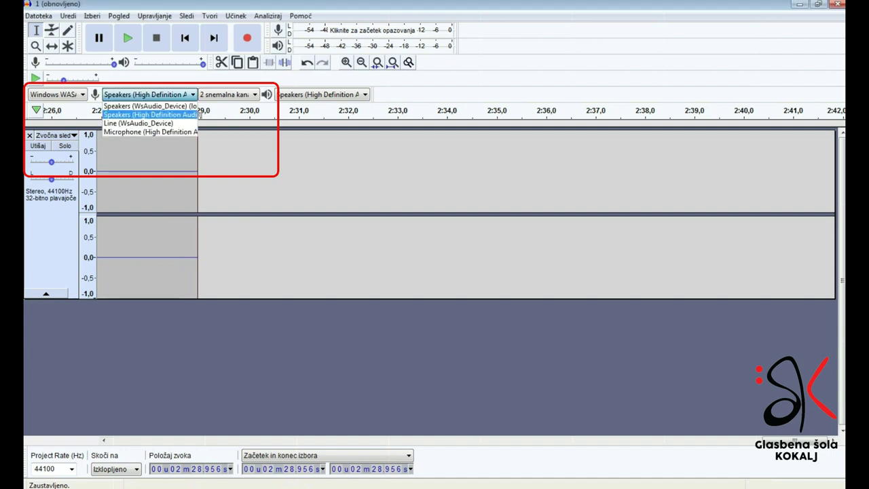
pyautogui.press('Down')
pyautogui.press('Down')
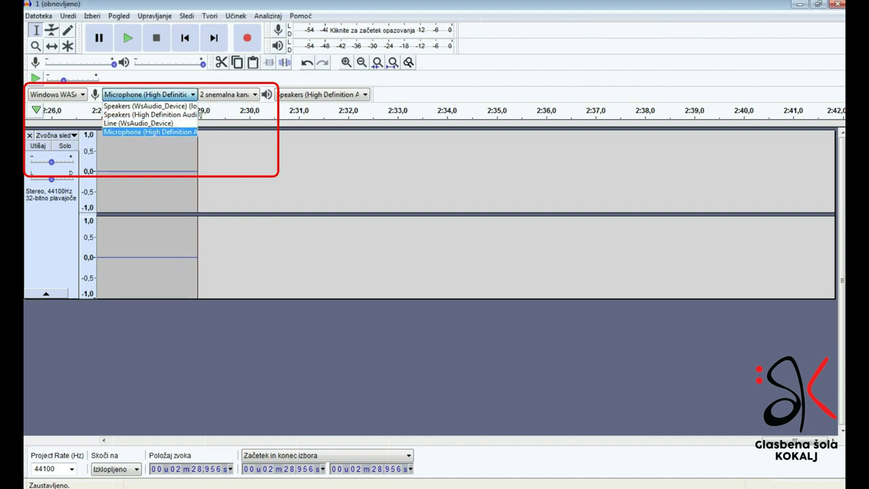
pyautogui.press('Return')
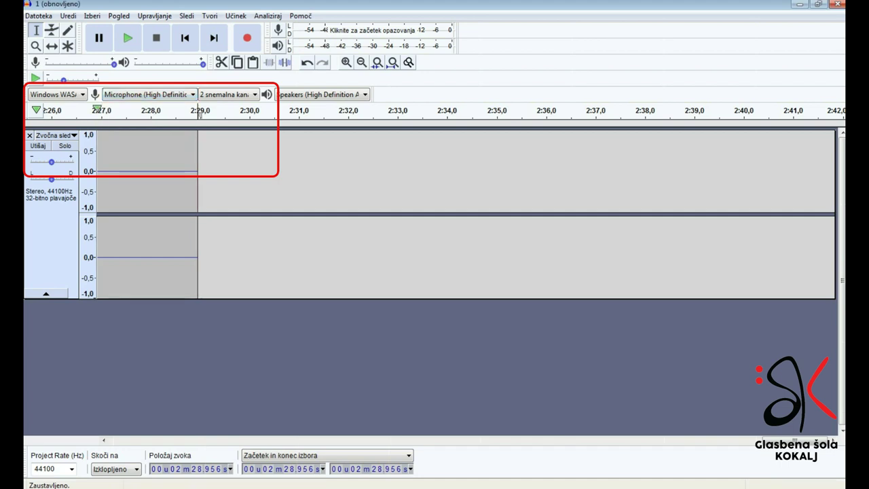
pyautogui.hotkey('shift', 'Tab')
pyautogui.hotkey('alt', 'Down')
pyautogui.press('Return')
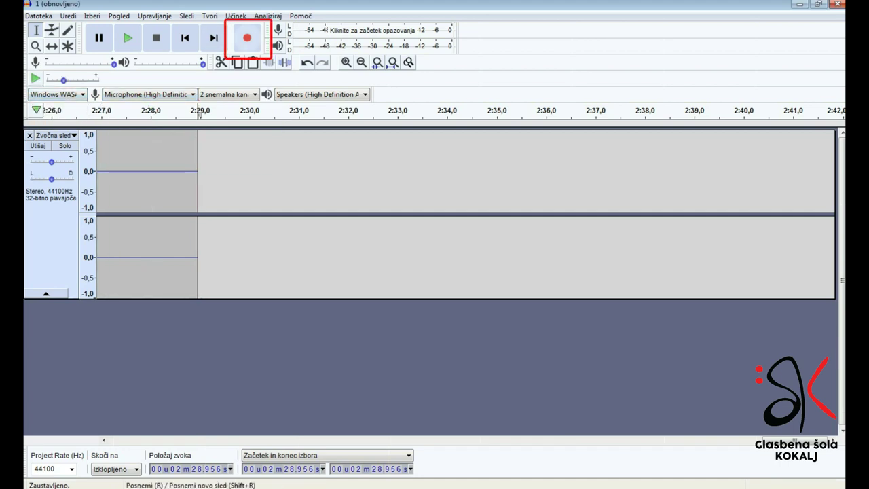
pyautogui.click(248, 38)
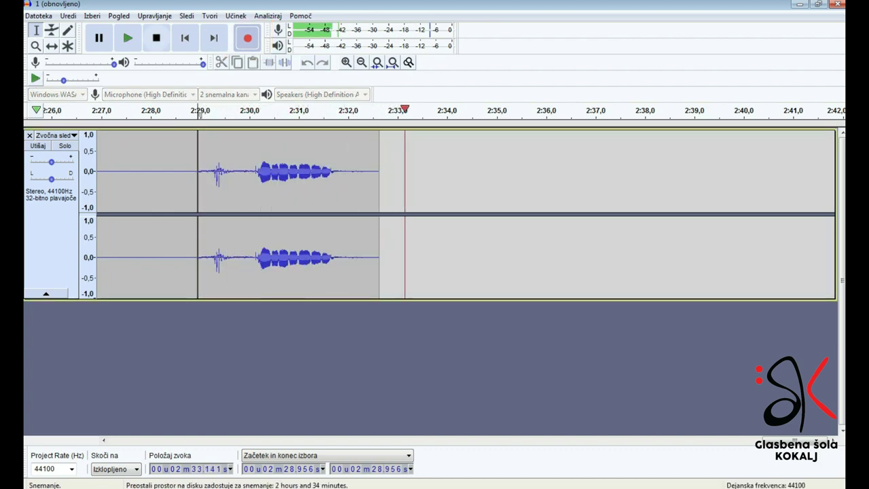
pyautogui.press('space')
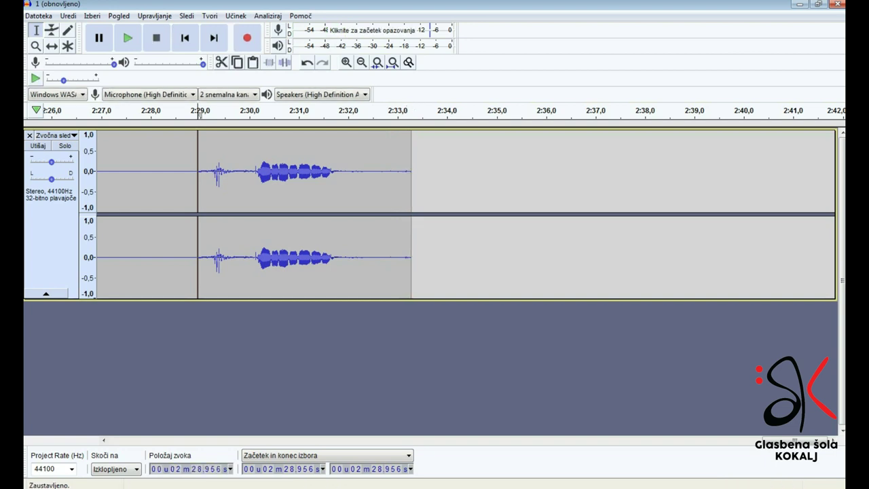
# Step: Set the recording device to Speakers (High Definition Audio) and start recording at about 2:33.4, just after the existing clip
pyautogui.click(193, 94)
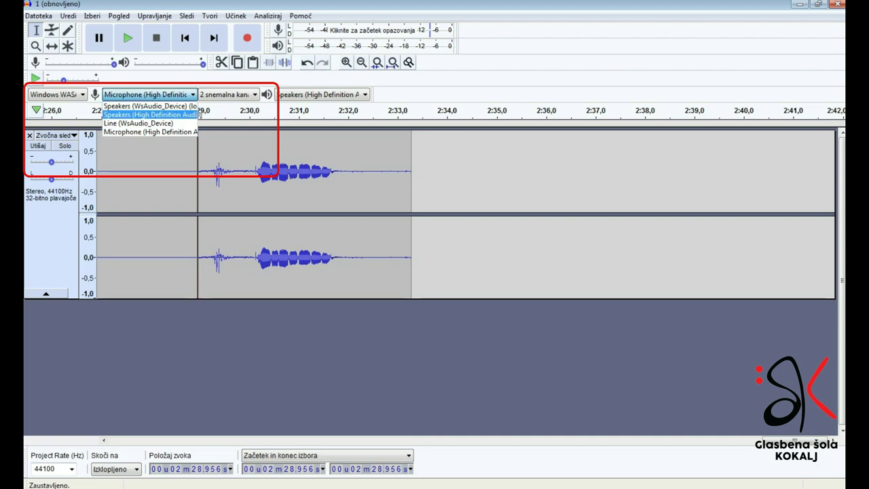
pyautogui.click(151, 114)
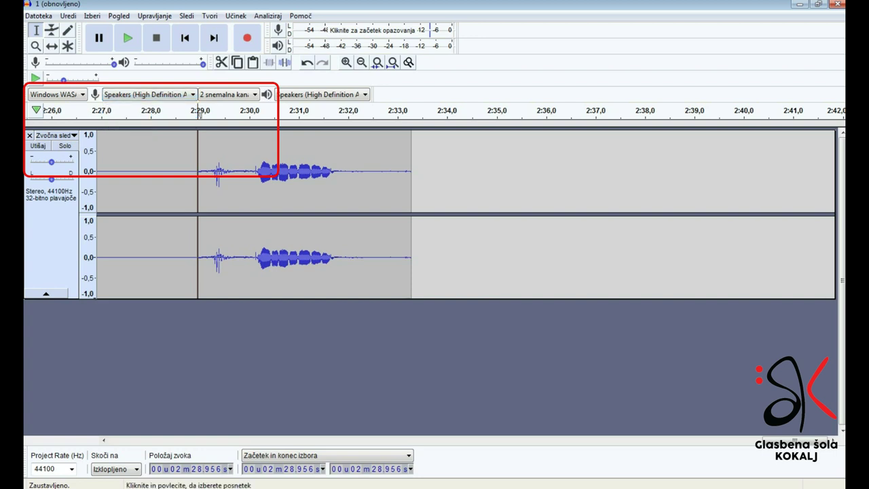
pyautogui.click(417, 203)
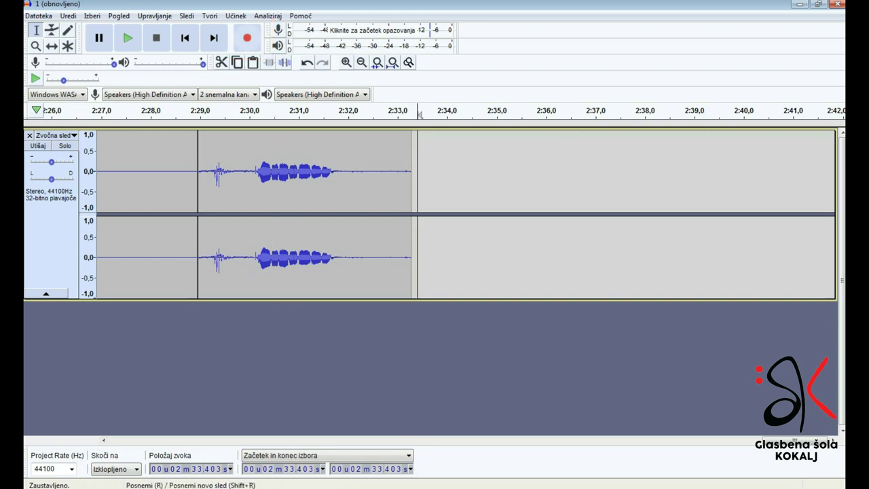
pyautogui.press('r')
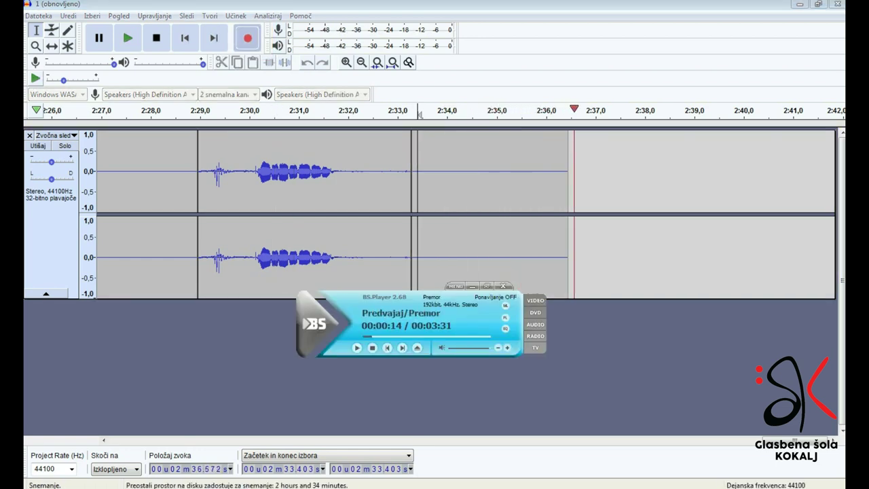
# Step: Play Hitri prsti.mp3 in BS.Player in two short bursts to capture the computer's sound, and stop the recording
pyautogui.click(357, 348)
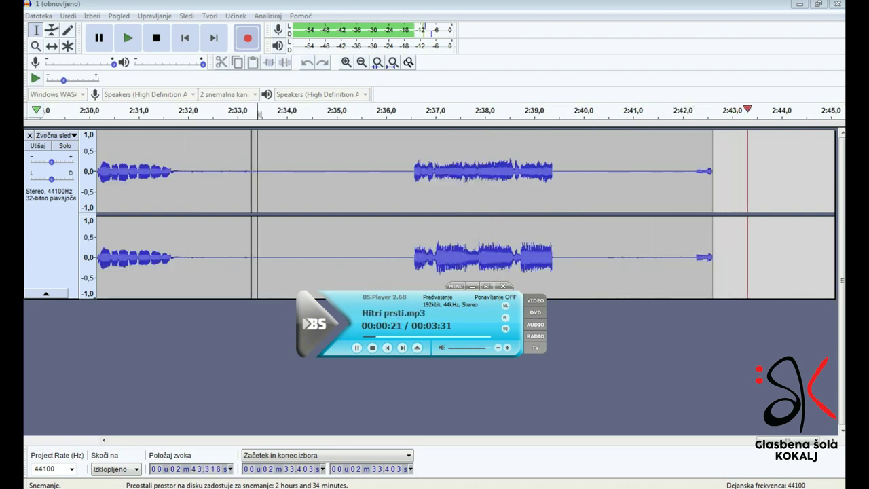
pyautogui.click(357, 348)
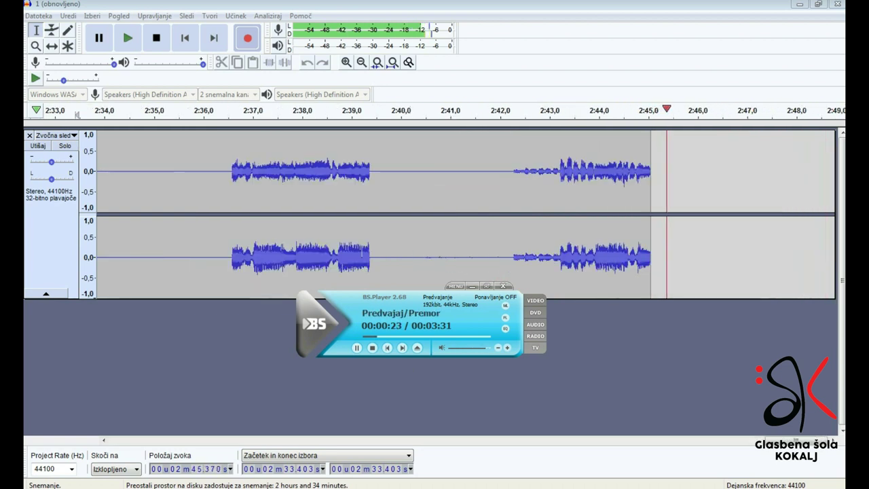
pyautogui.click(356, 347)
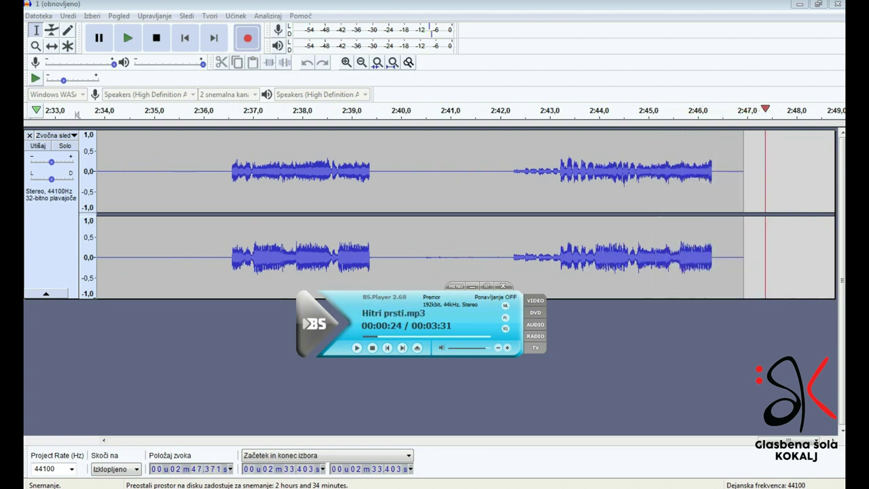
pyautogui.click(424, 272)
pyautogui.press('space')
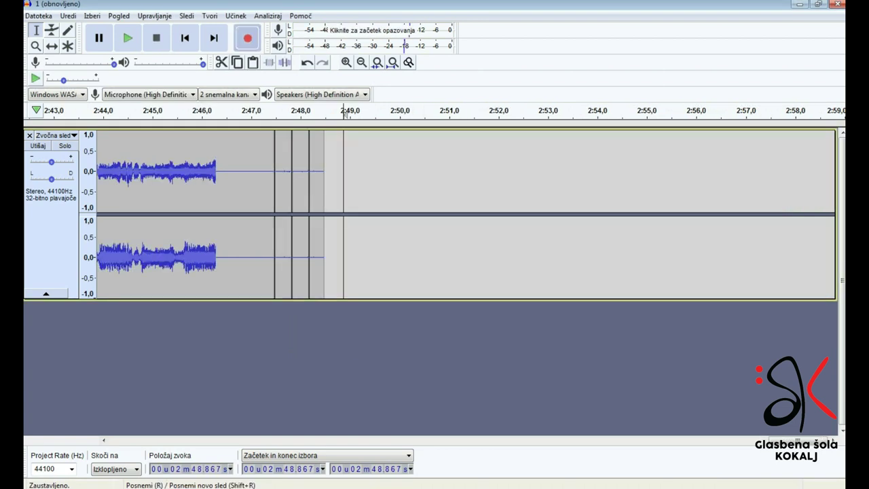
# Step: Record a microphone clip about 5 seconds long from the 2:48.9 mark
pyautogui.press('r')
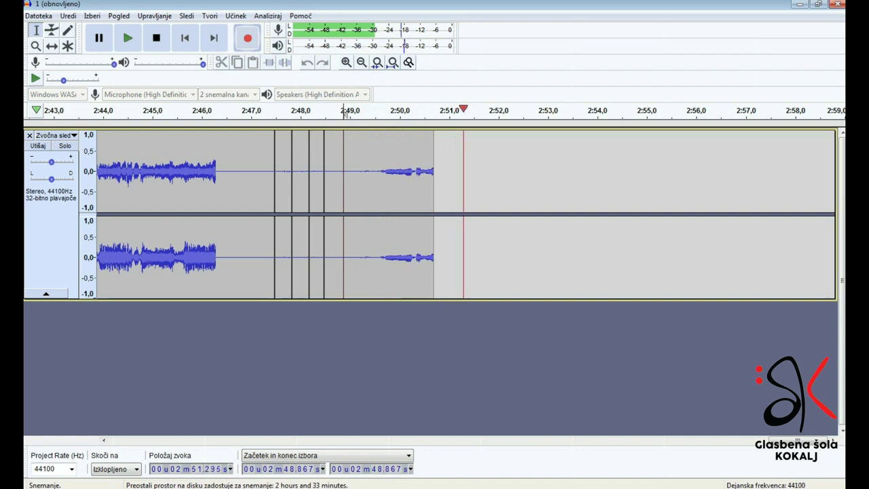
pyautogui.press('space')
# Step: Try to open the file Vabi naju sneg from drive A with the file type Vse datoteke
pyautogui.hotkey('alt', 'd')
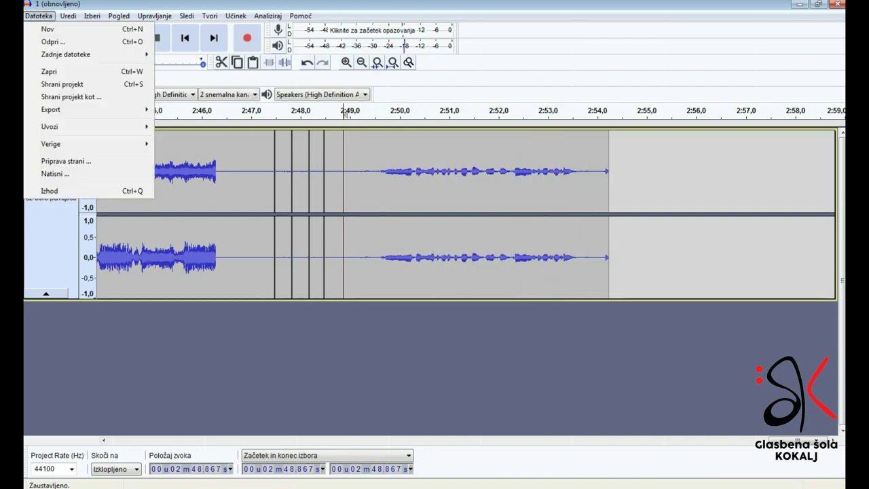
pyautogui.press('o')
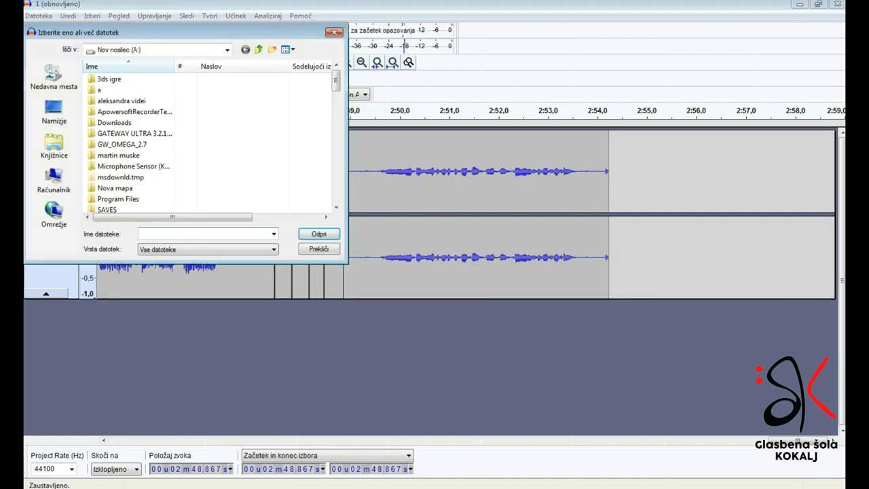
pyautogui.scroll(-10, 204, 142)
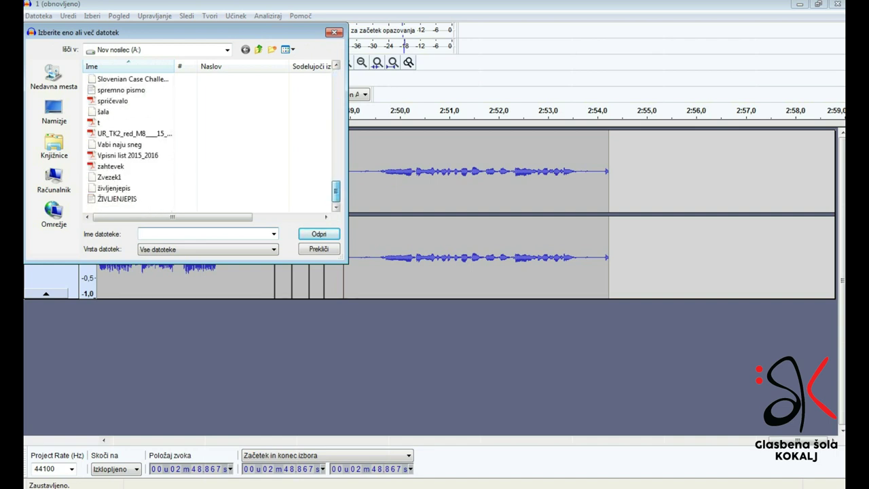
pyautogui.scroll(1, 203, 143)
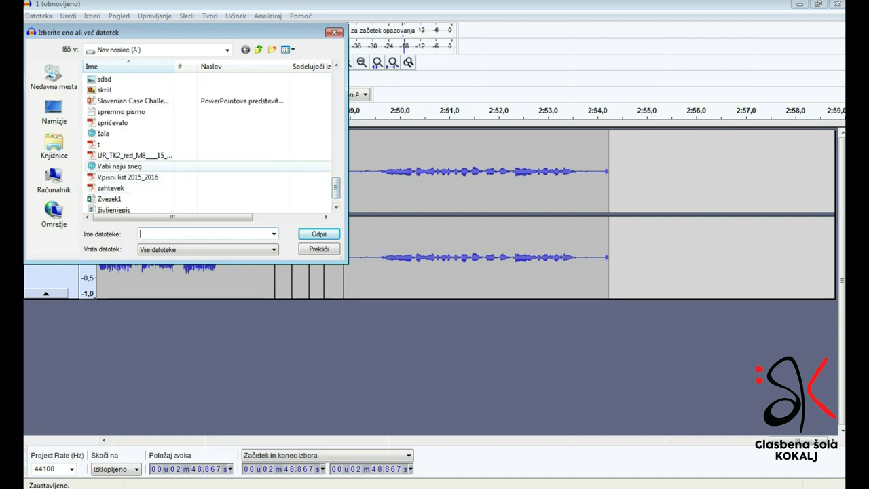
pyautogui.click(119, 165)
pyautogui.click(207, 249)
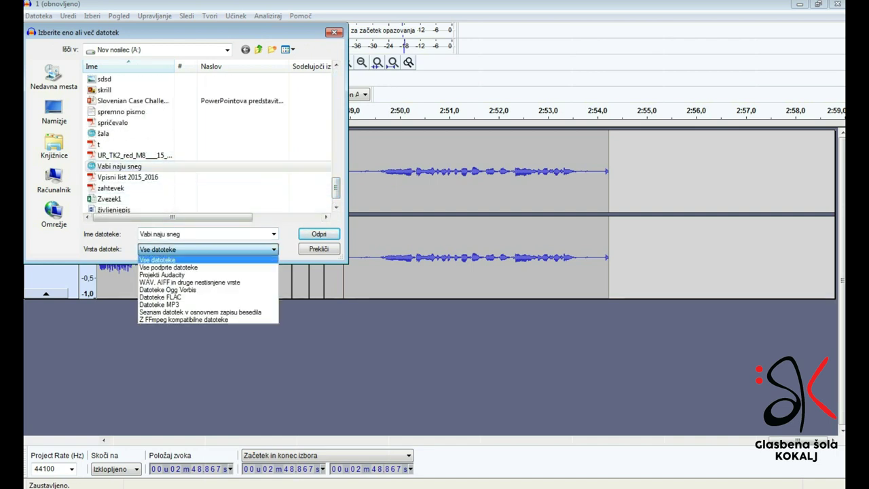
pyautogui.press('Return')
pyautogui.press('Return')
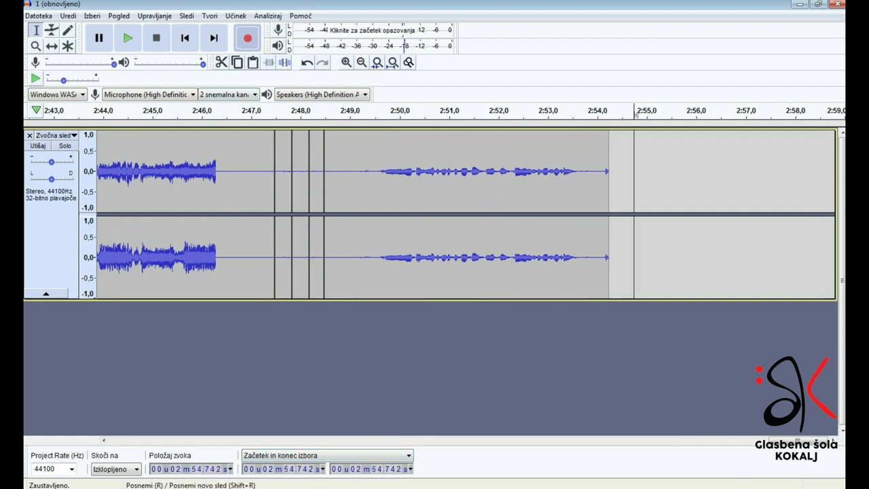
# Step: Record a microphone clip about 4 seconds long from the 2:54.7 mark and delete it from the track
pyautogui.click(247, 38)
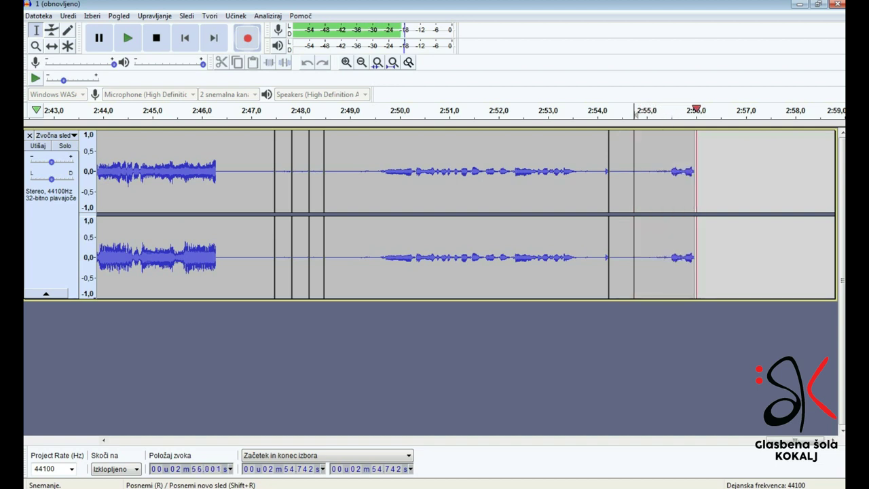
pyautogui.press('space')
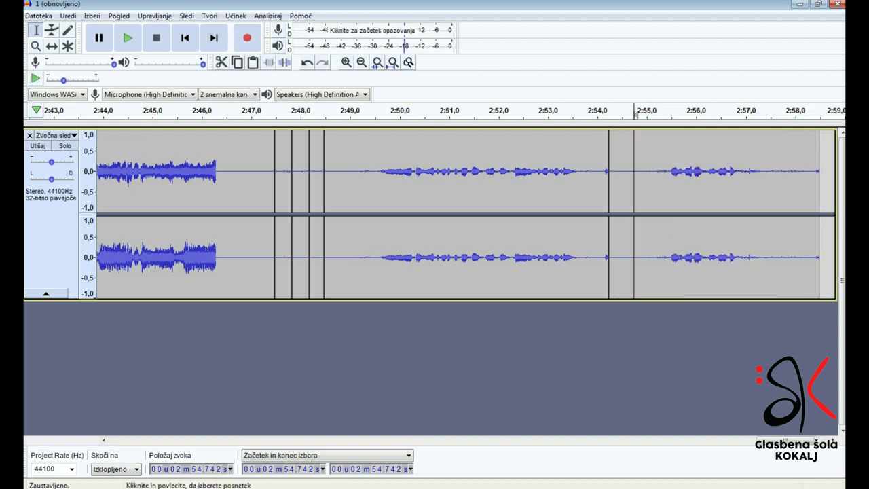
pyautogui.doubleClick(636, 169)
pyautogui.press('Delete')
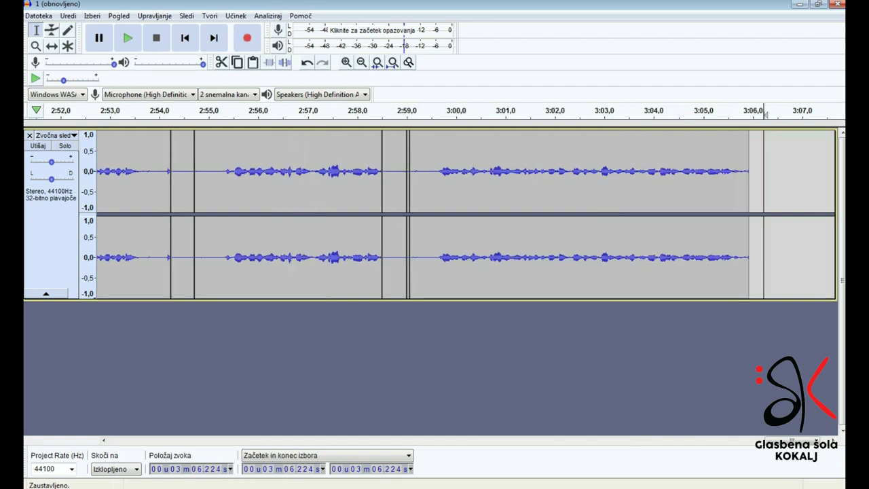
pyautogui.hotkey('alt', 'd')
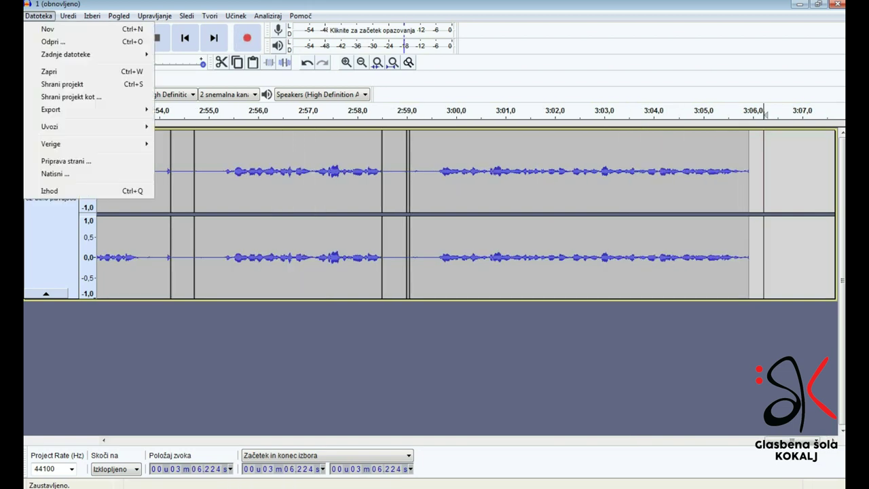
pyautogui.press('Escape')
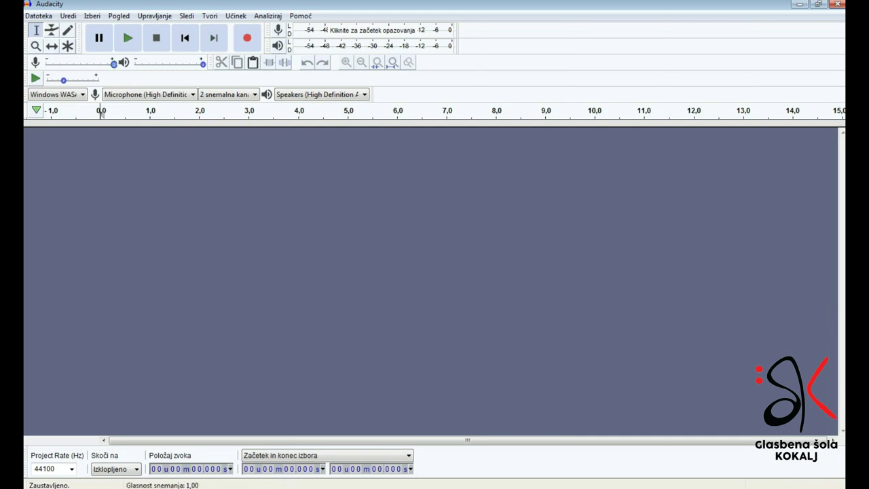
# Step: Set the recording device to Speakers (High Definition Audio), record about 2 min 55 s of computer sound, and stop
pyautogui.click(149, 94)
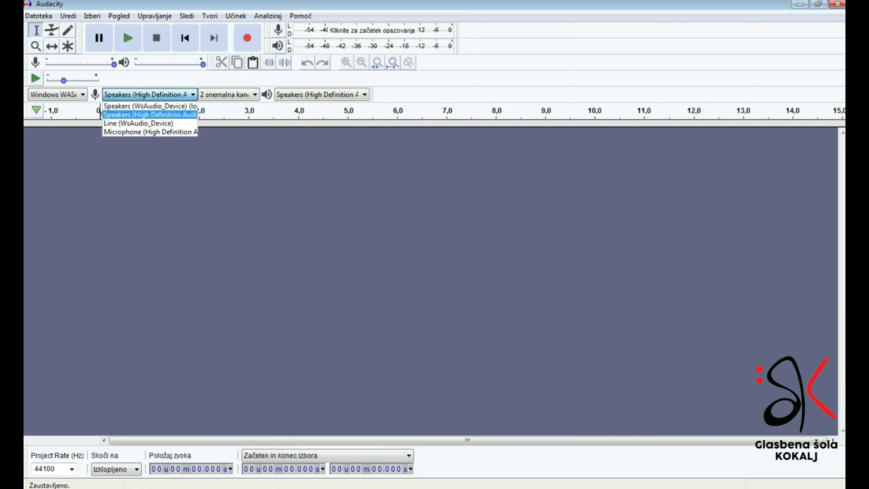
pyautogui.click(102, 113)
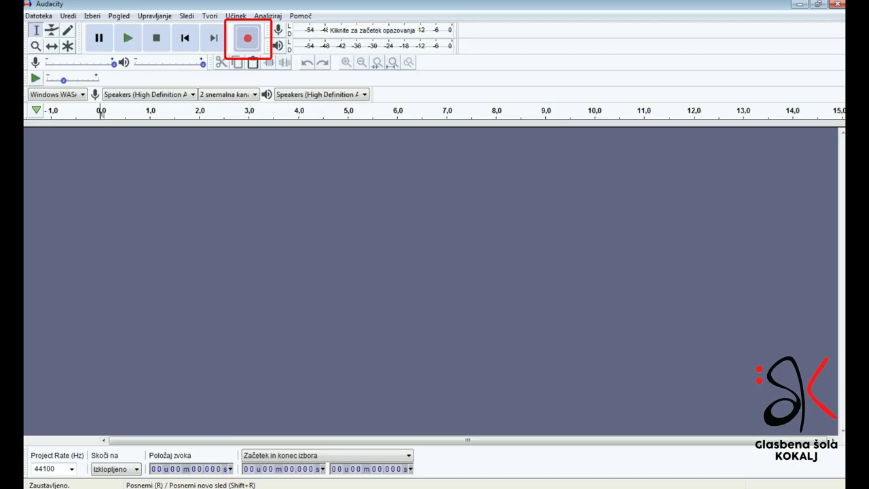
pyautogui.press('r')
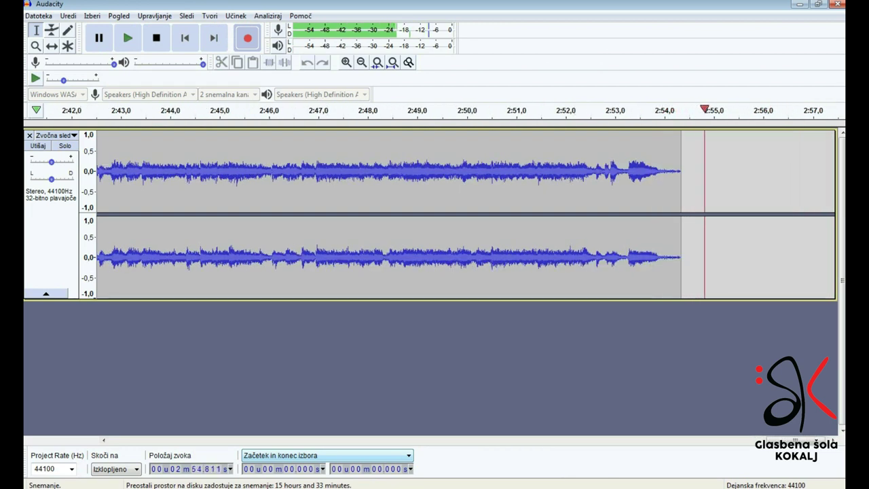
pyautogui.press('space')
# Step: Return to the start of the recorded track and play it from just before the music begins
pyautogui.press('Home')
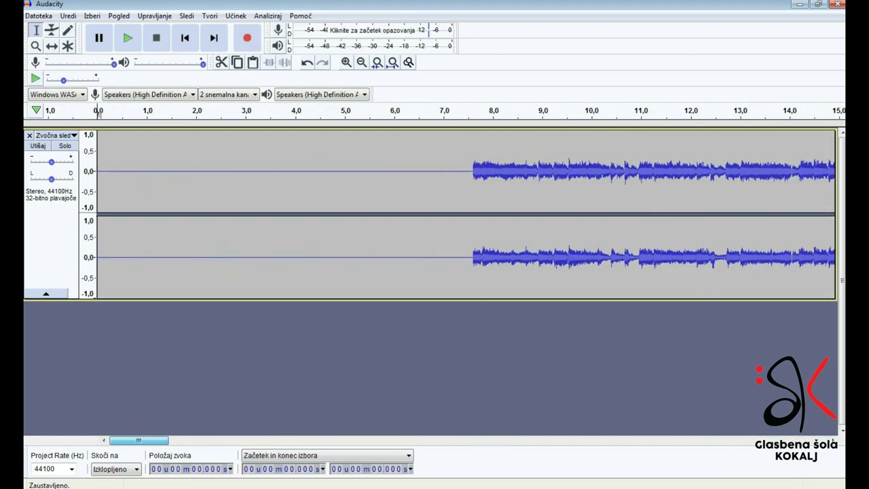
pyautogui.click(411, 190)
pyautogui.press('space')
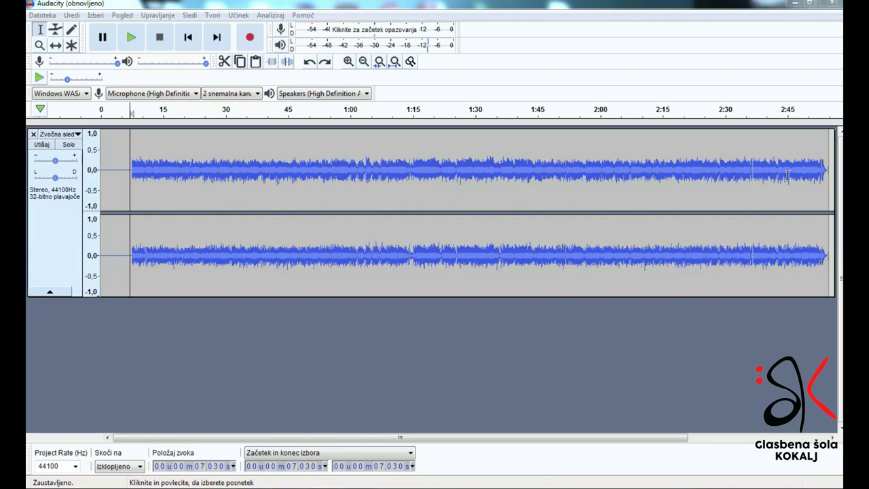
# Step: Zoom in on the waveform around the 7-second mark, and zoom back out to an overview of the track
pyautogui.moveTo(353, 27)
pyautogui.click(348, 62)
pyautogui.click(348, 62)
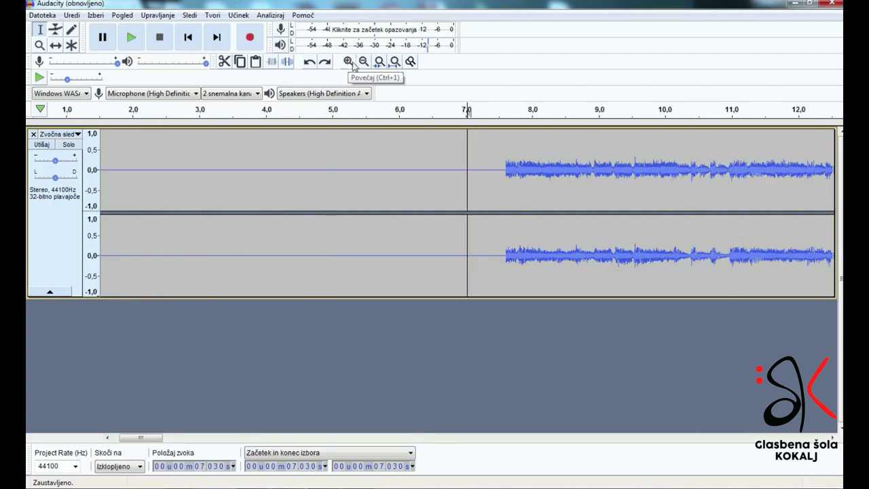
pyautogui.click(364, 62)
pyautogui.click(363, 62)
pyautogui.click(363, 61)
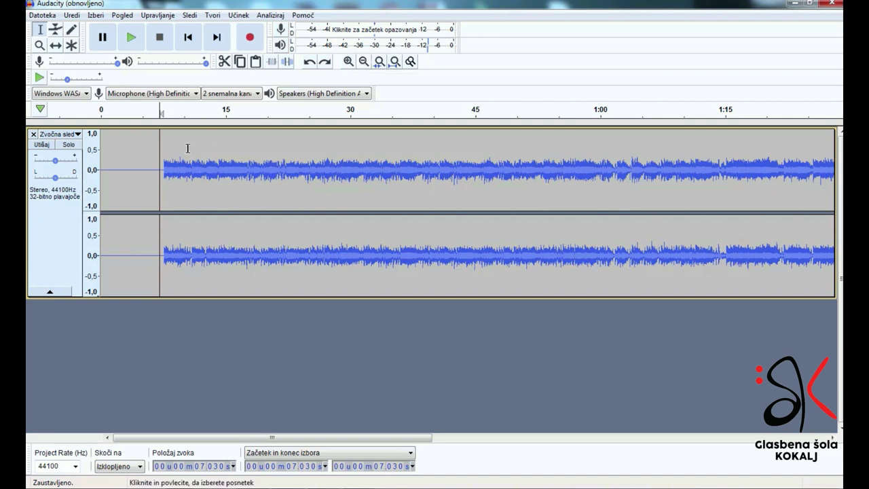
# Step: Select the audio from about 6.4 s to 31.3 s, and examine the selection at closer and wider zoom levels
pyautogui.click(154, 167)
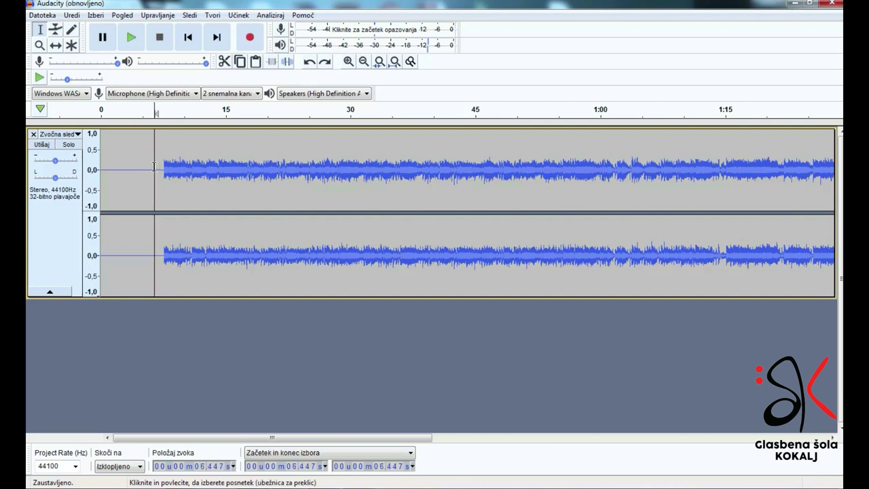
pyautogui.moveTo(154, 166); pyautogui.dragTo(361, 166)
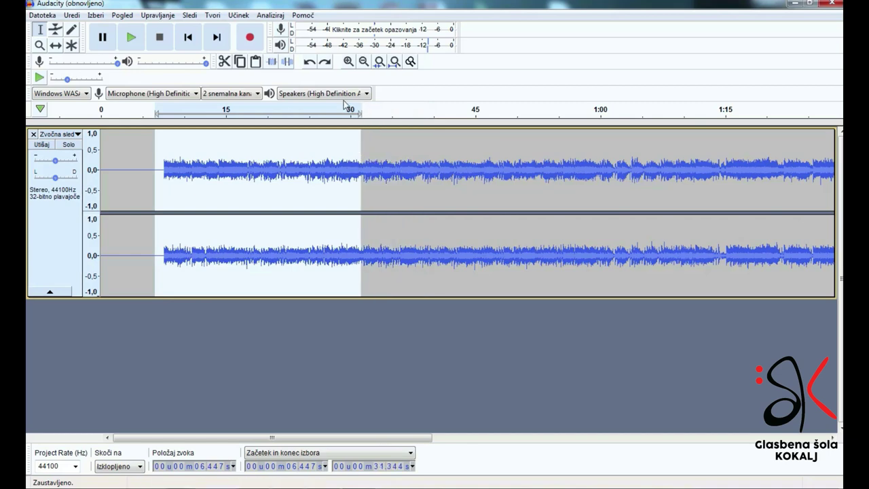
pyautogui.click(349, 62)
pyautogui.click(349, 62)
pyautogui.click(349, 63)
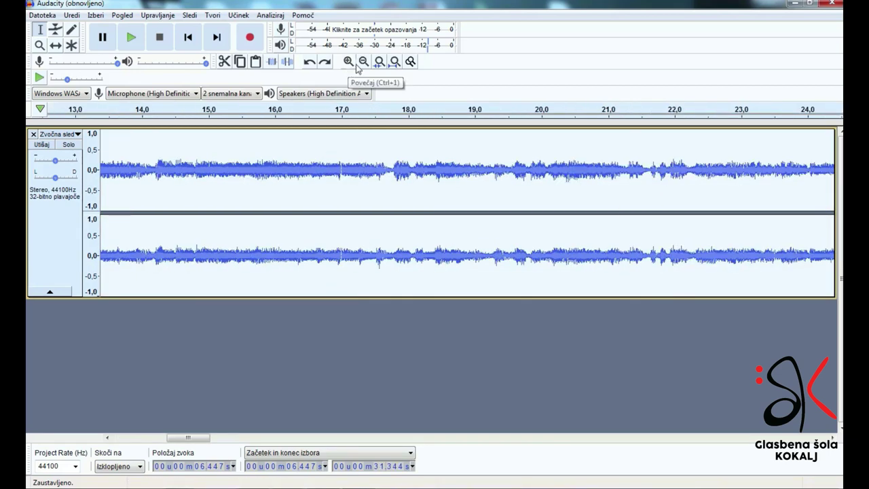
pyautogui.click(363, 62)
pyautogui.click(363, 61)
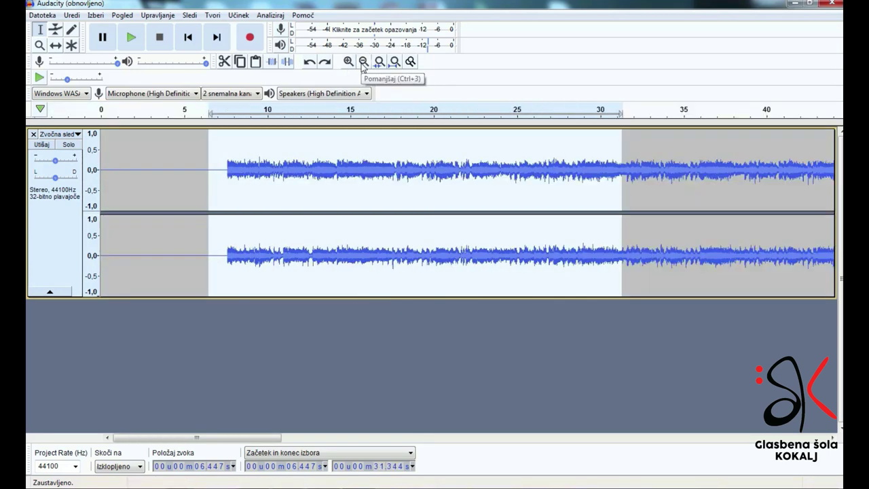
pyautogui.click(363, 62)
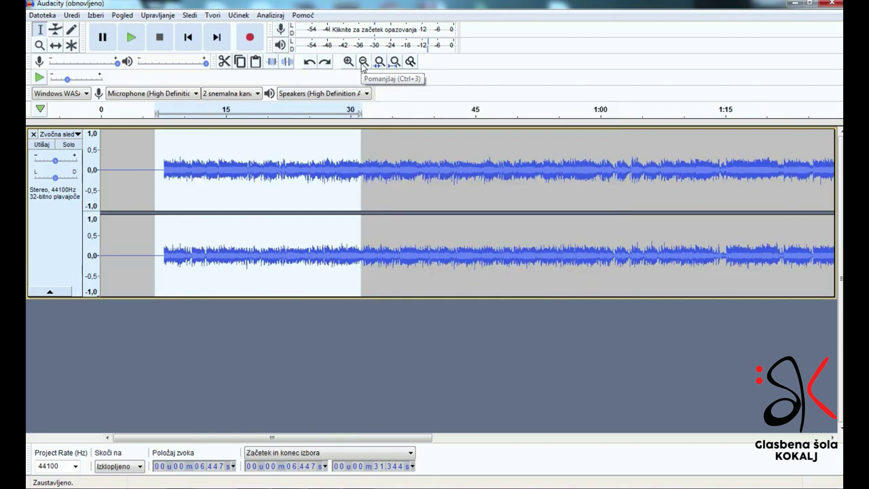
# Step: Select the entire track, and clear the selection by placing the cursor at about 5.6 s
pyautogui.click(159, 169)
pyautogui.click(95, 15)
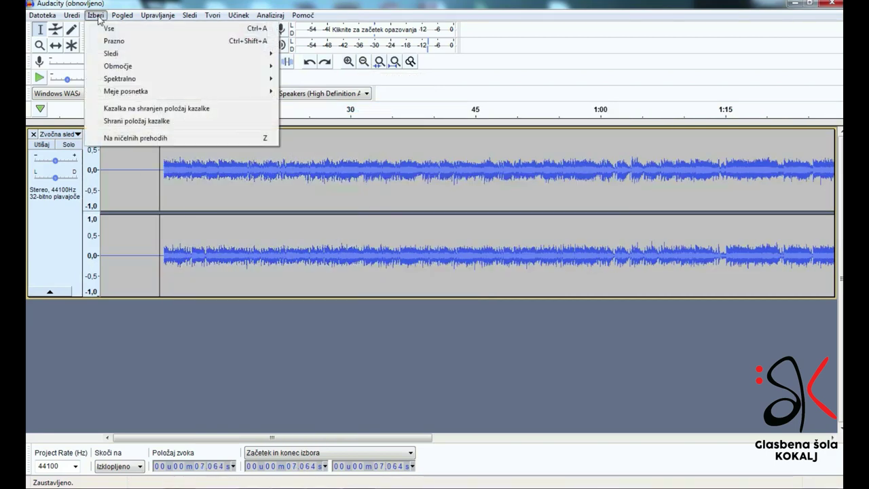
pyautogui.click(108, 28)
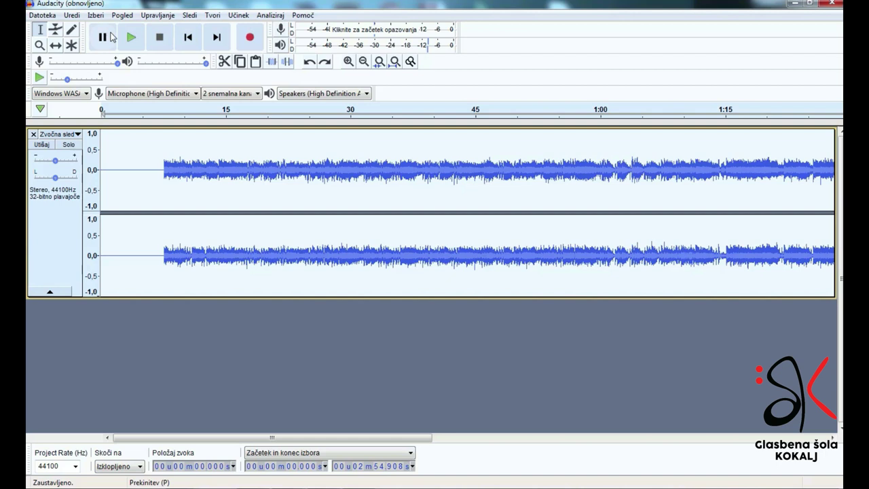
pyautogui.click(147, 174)
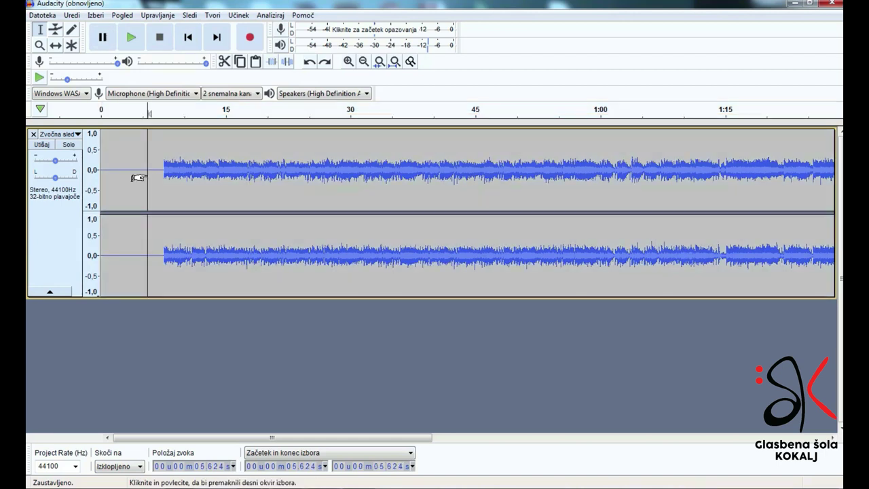
# Step: Play the track from about 7.1 s, pause and resume it, pause it again, and stop playback
pyautogui.click(234, 165)
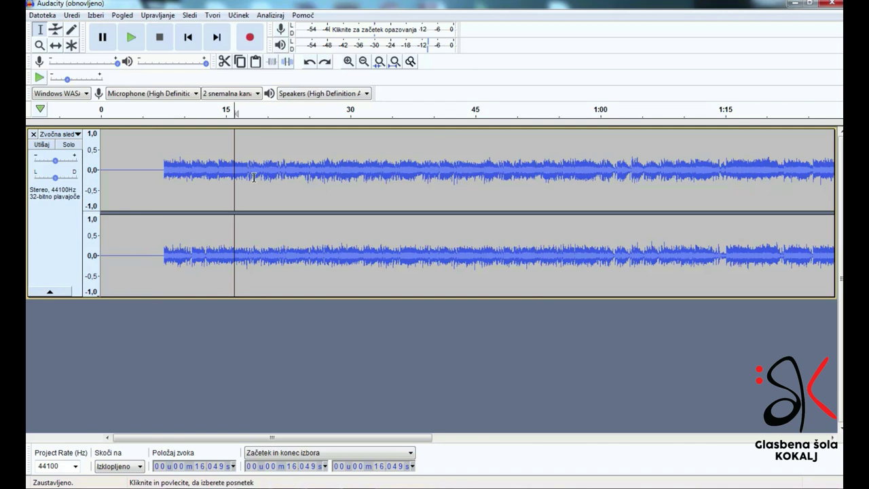
pyautogui.click(160, 172)
pyautogui.click(348, 61)
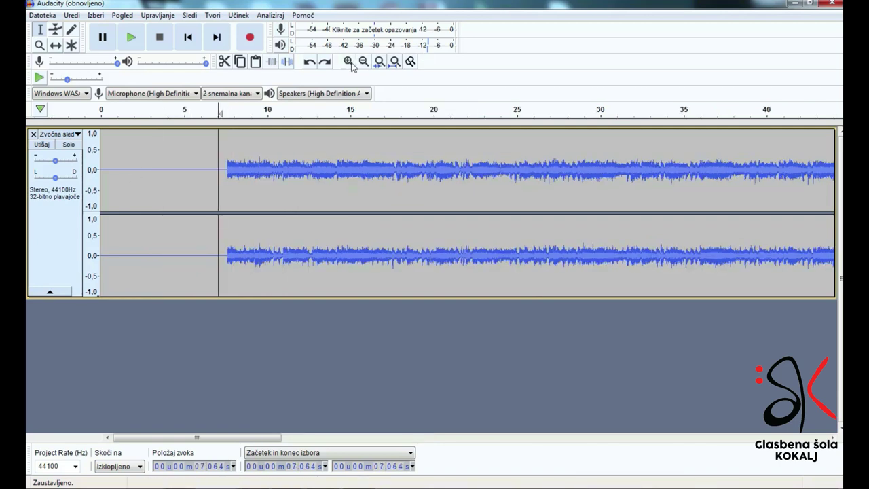
pyautogui.click(348, 62)
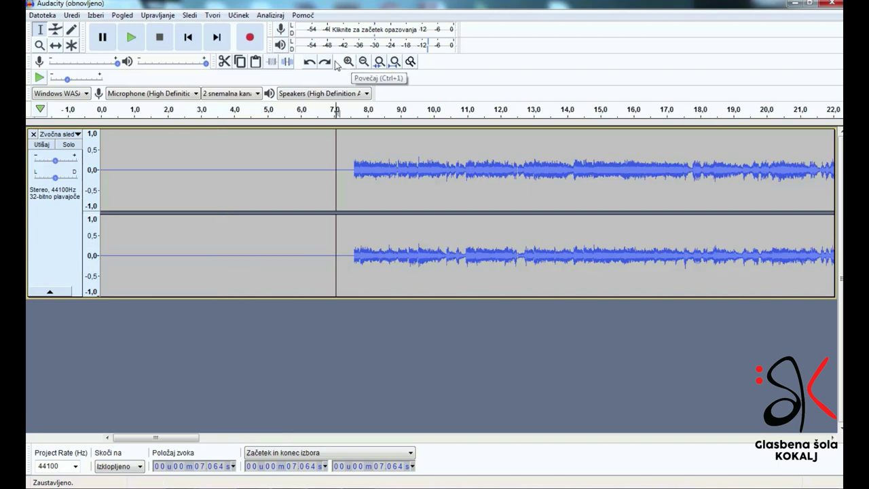
pyautogui.click(132, 38)
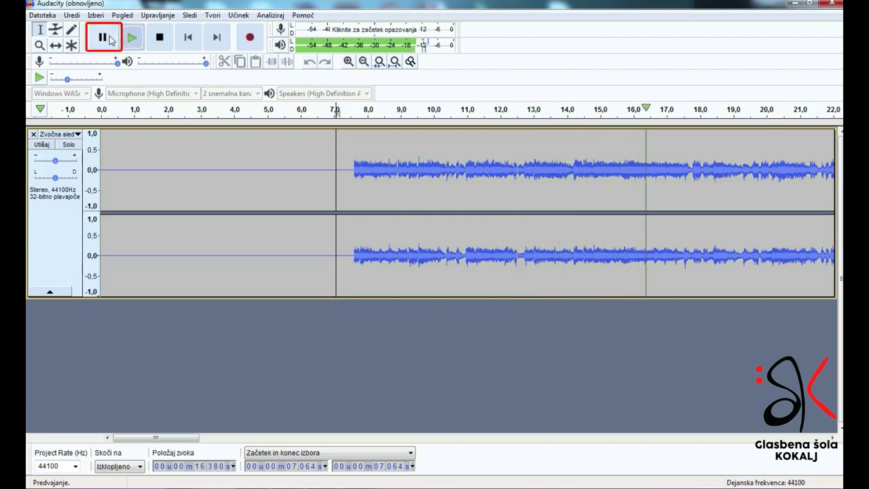
pyautogui.click(104, 38)
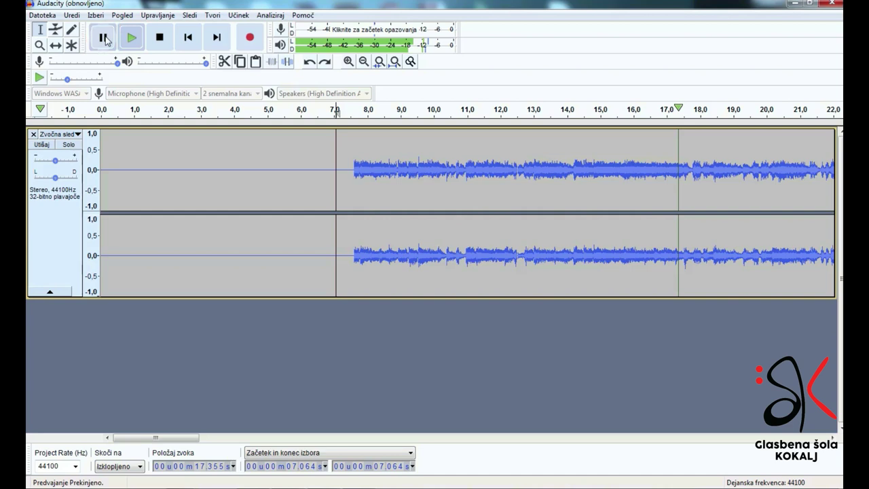
pyautogui.click(103, 38)
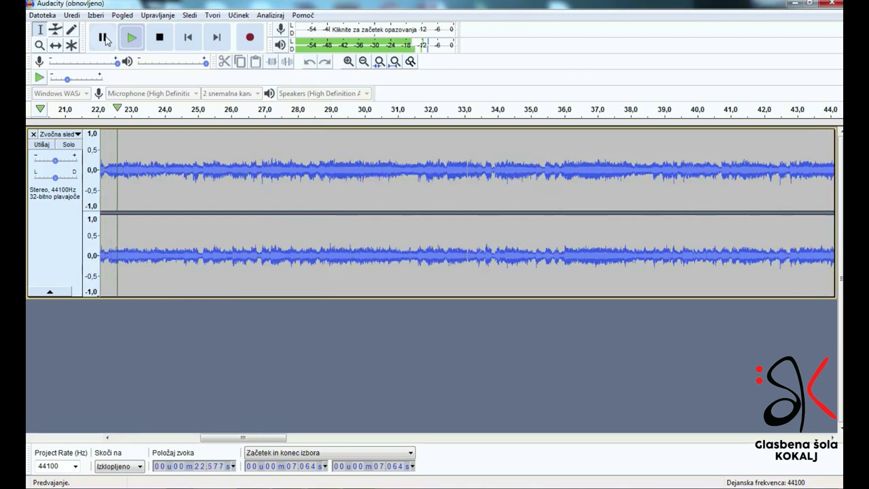
pyautogui.click(103, 38)
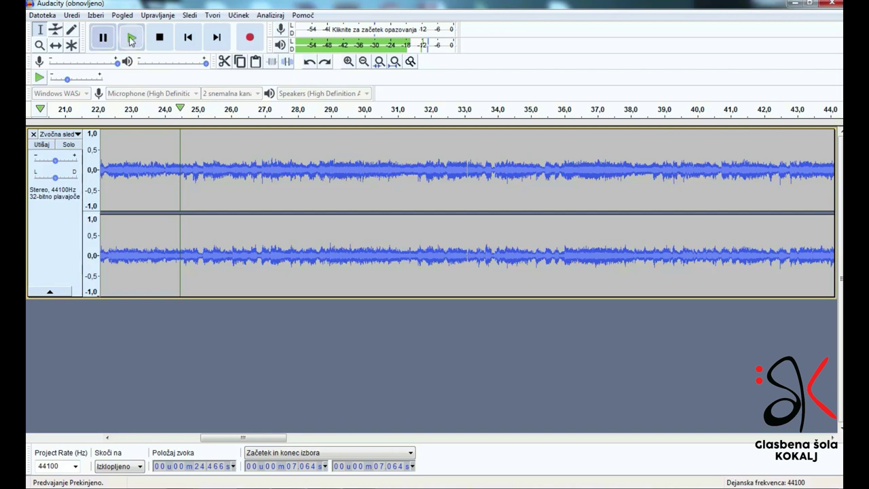
pyautogui.click(158, 41)
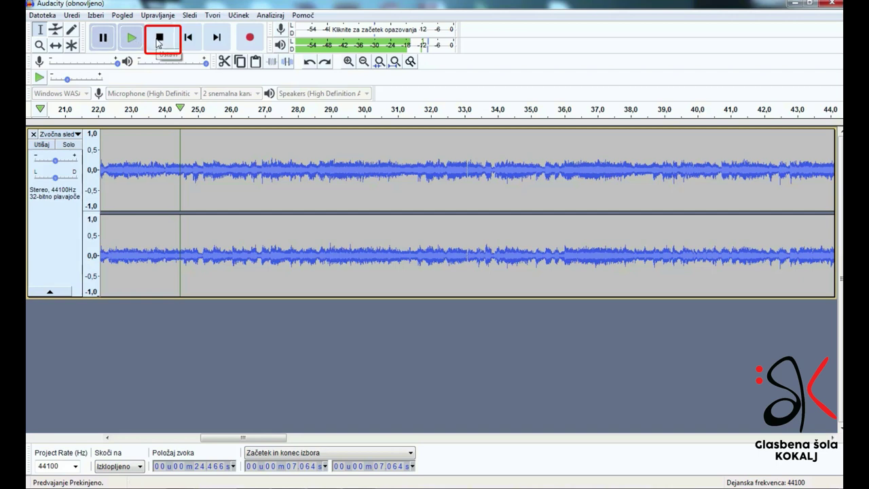
pyautogui.click(158, 42)
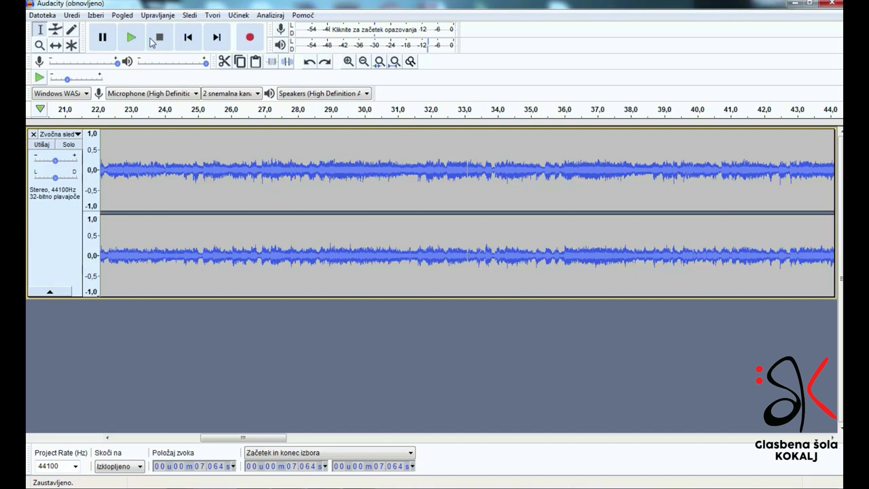
# Step: Play the track from about the 26 s mark, pause it after a few seconds, and stop playback
pyautogui.click(232, 166)
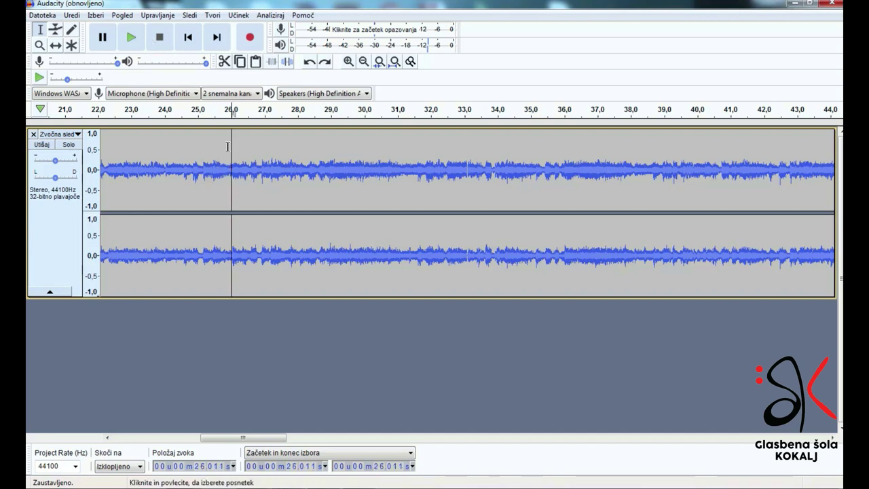
pyautogui.click(137, 41)
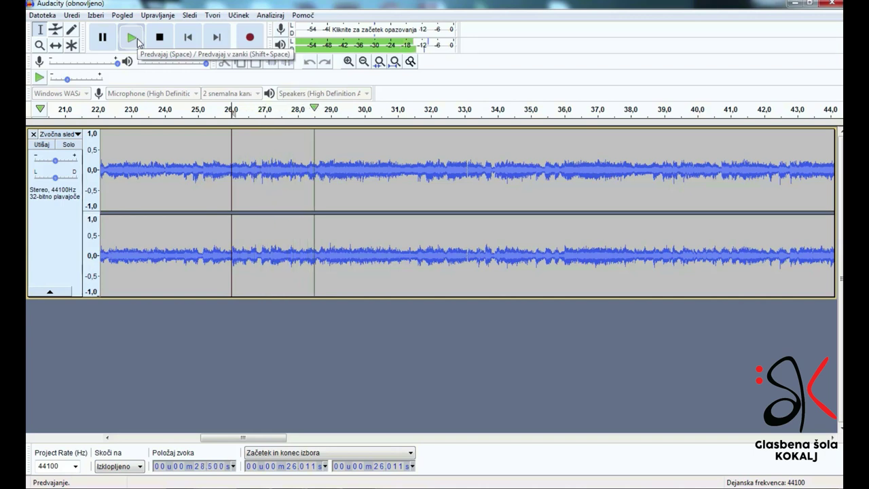
pyautogui.click(109, 41)
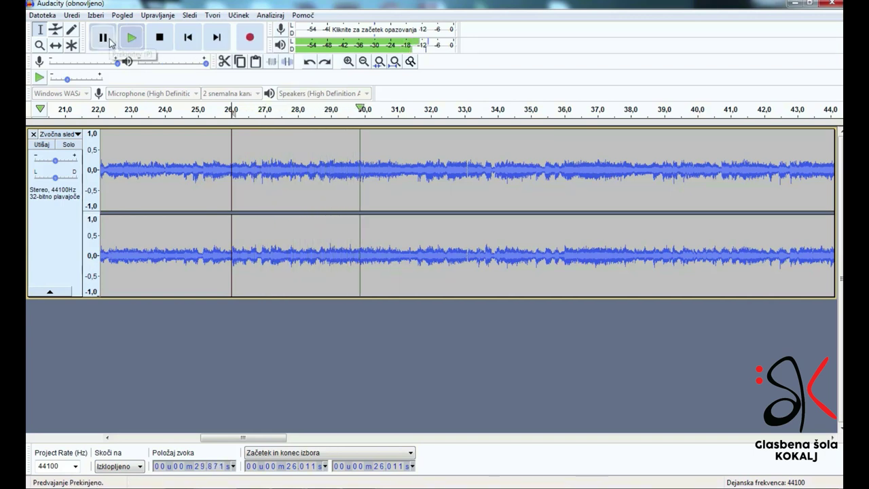
pyautogui.click(161, 38)
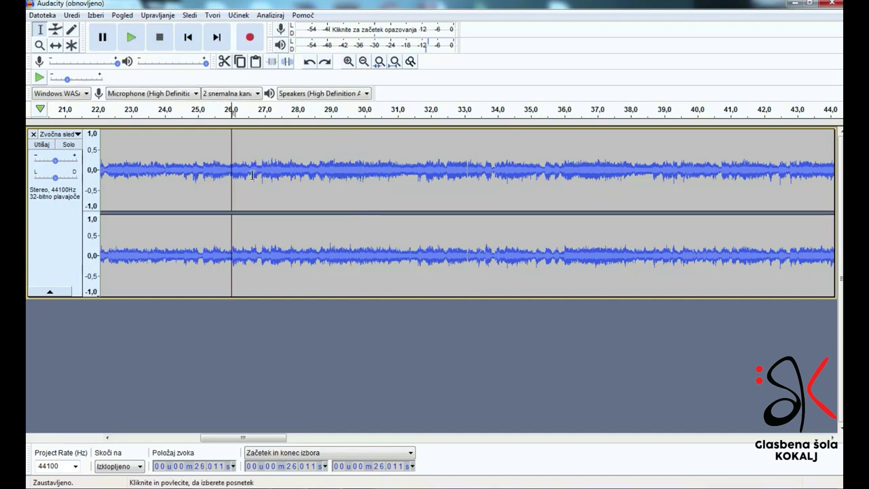
# Step: Undo the last two edits, and briefly play the track from about the 7.4 s mark
pyautogui.hscroll(-5, 216, 241)
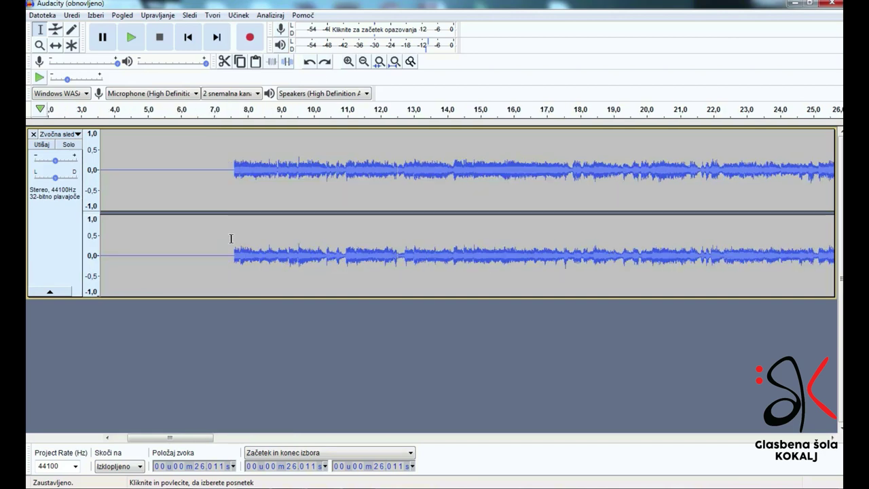
pyautogui.click(310, 64)
pyautogui.click(310, 63)
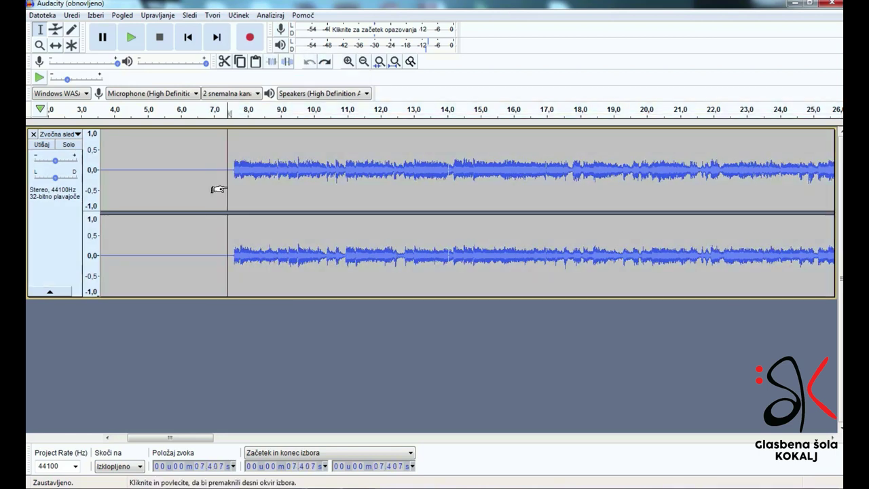
pyautogui.press('space')
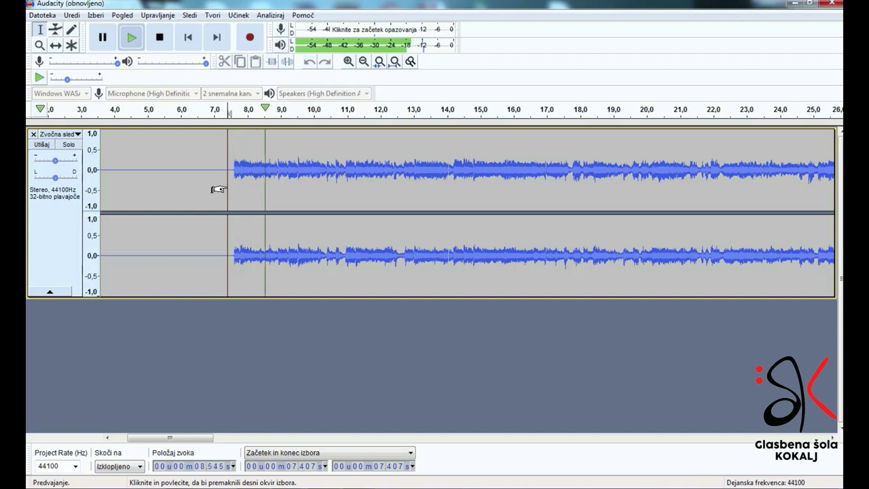
pyautogui.press('space')
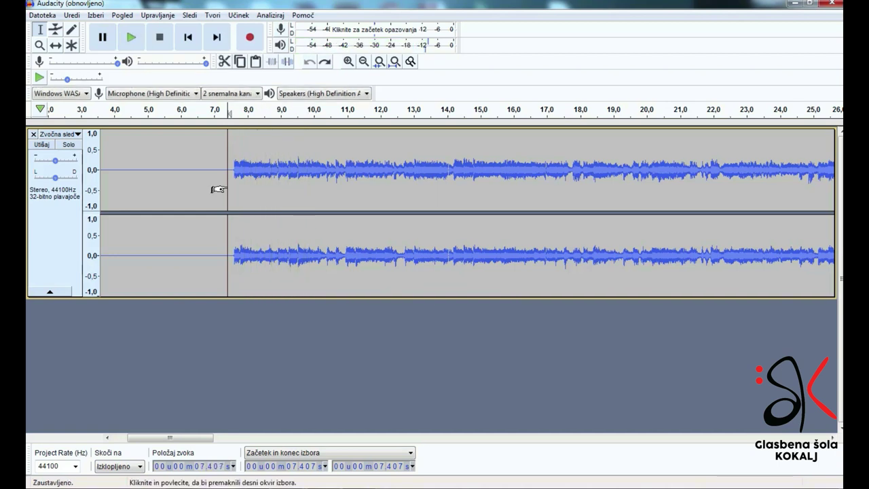
# Step: Select the audio from about 7.4 s to 22.2 s, and preview the Change Pitch effect at -5 semitones
pyautogui.moveTo(215, 189); pyautogui.dragTo(718, 190)
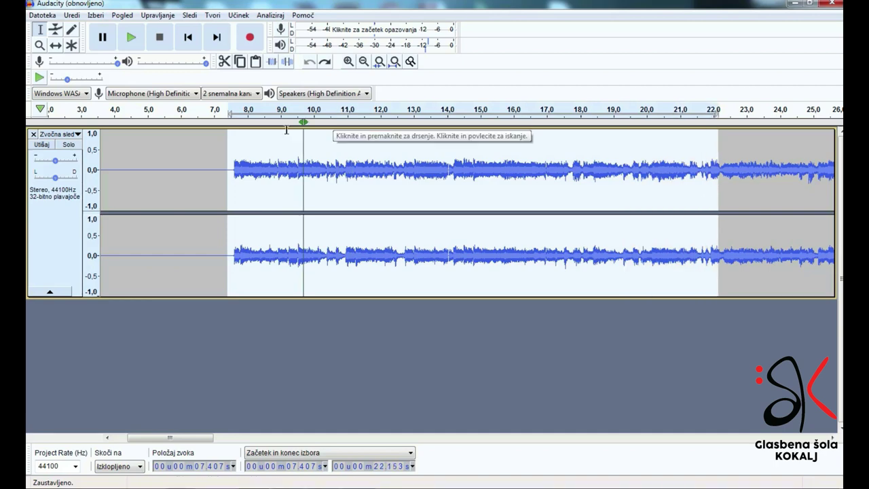
pyautogui.click(239, 15)
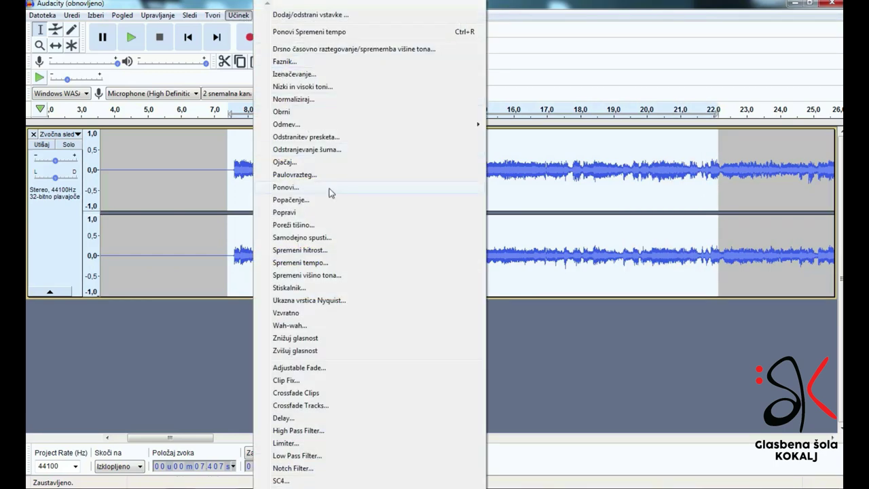
pyautogui.click(331, 277)
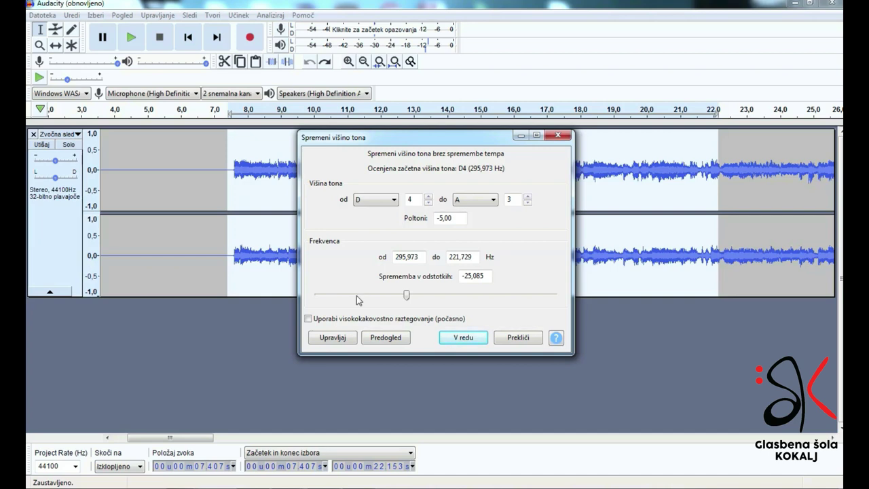
pyautogui.click(390, 341)
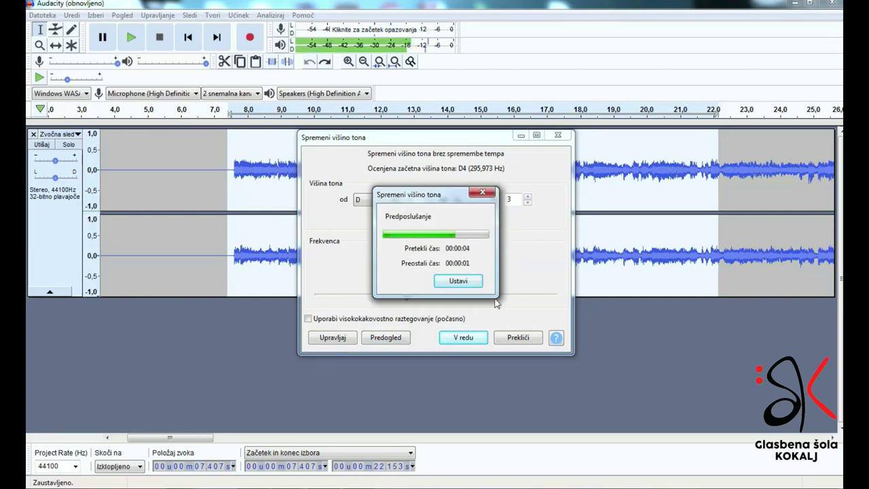
pyautogui.click(480, 283)
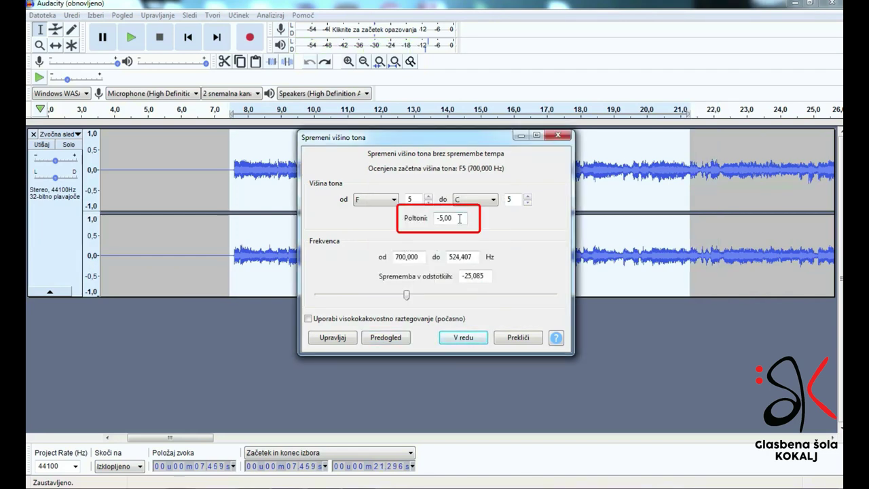
# Step: Set the pitch change to 0 semitones and preview the selection at its original pitch
pyautogui.click(460, 219)
pyautogui.press('BackSpace')
pyautogui.press('BackSpace')
pyautogui.press('BackSpace')
pyautogui.press('BackSpace')
pyautogui.press('BackSpace')
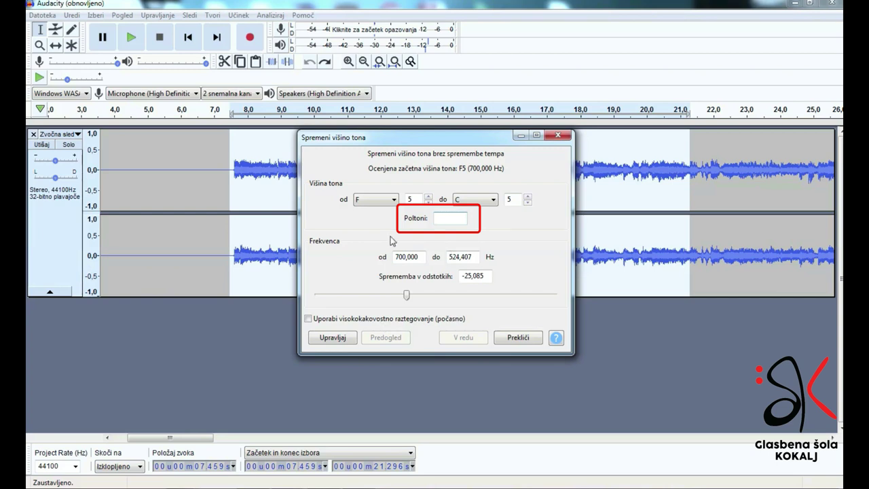
pyautogui.write('0')
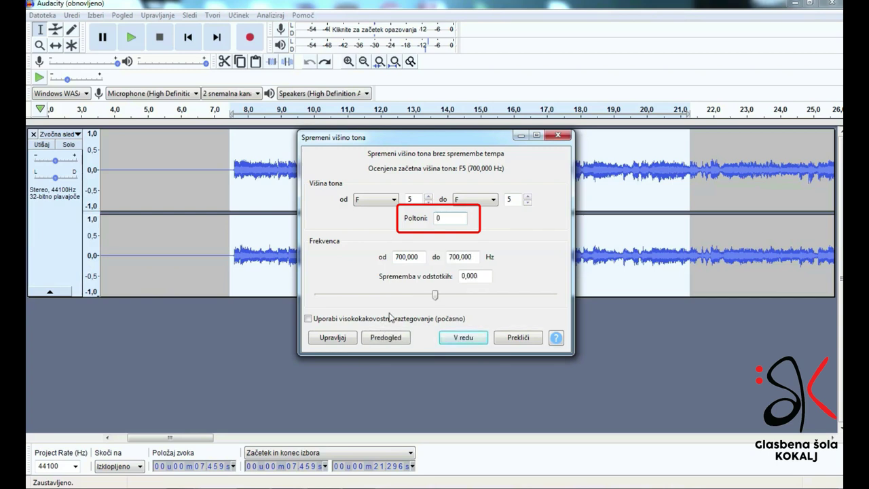
pyautogui.click(387, 337)
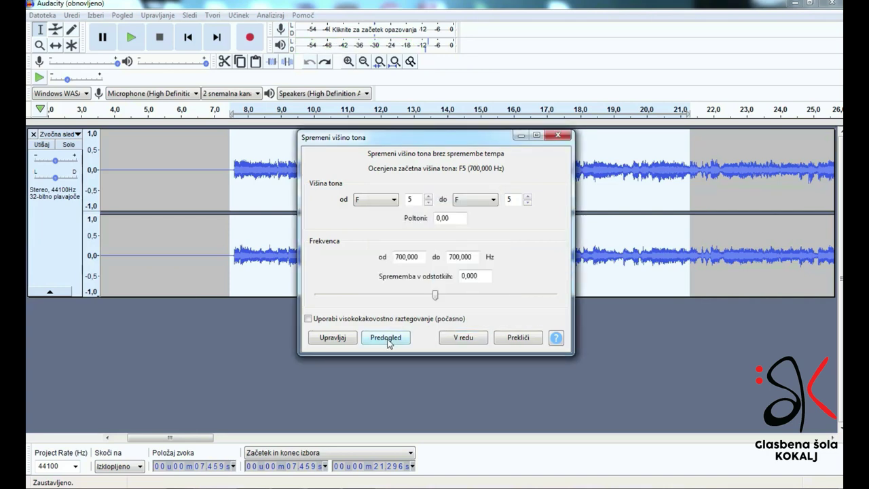
pyautogui.click(387, 338)
# Step: Set the pitch change from G♯/A♭ to D♯/E♭ in octave 5, and preview it
pyautogui.click(379, 200)
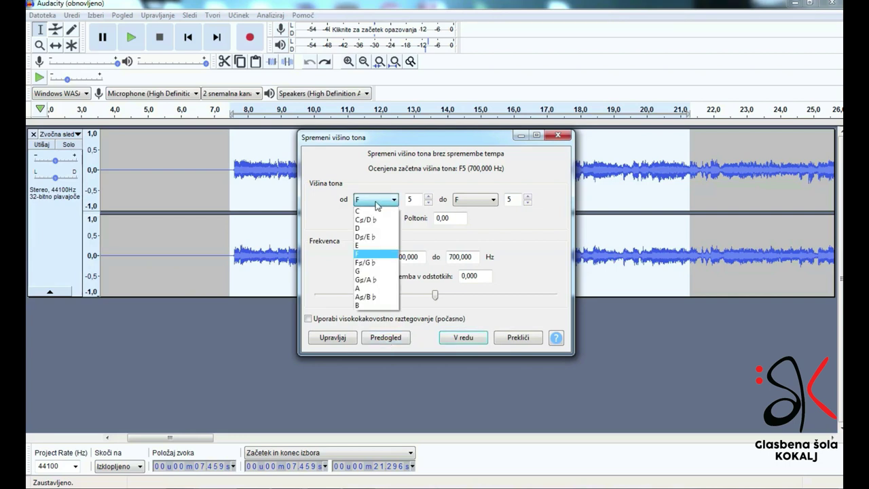
pyautogui.click(377, 280)
pyautogui.click(475, 199)
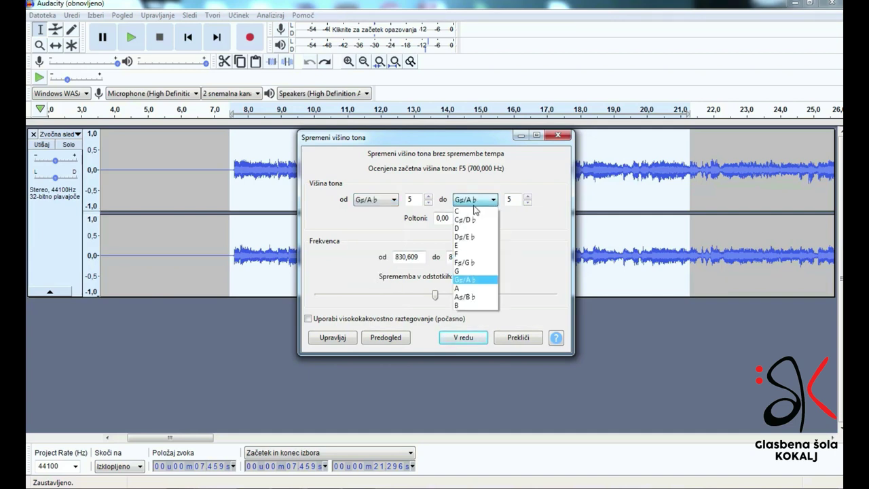
pyautogui.click(481, 237)
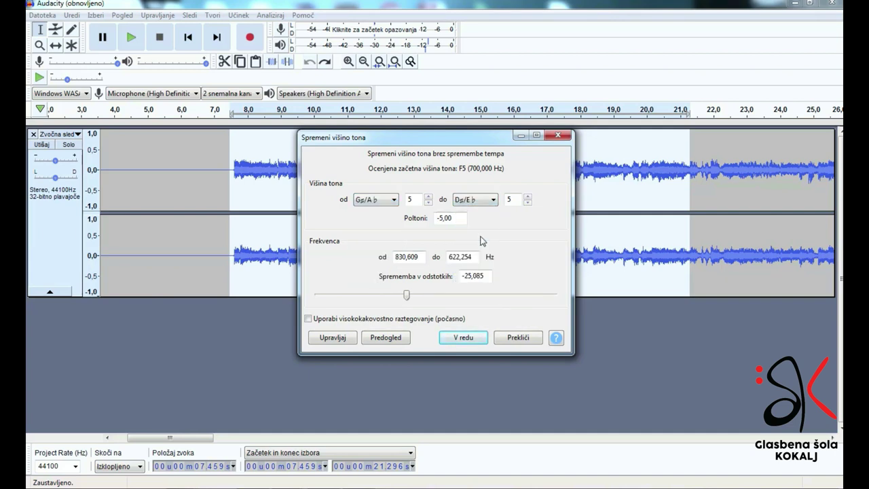
pyautogui.click(386, 337)
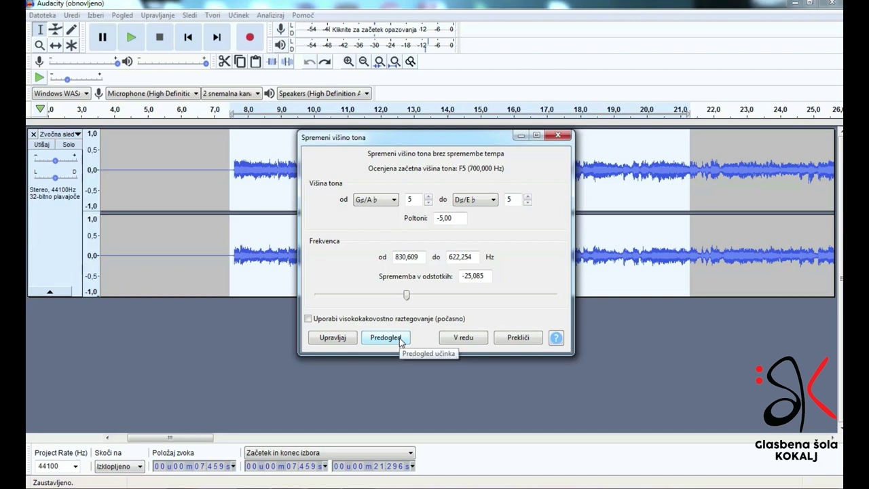
# Step: Set the pitch change to -1 semitone, and preview it briefly
pyautogui.click(458, 218)
pyautogui.press('BackSpace')
pyautogui.press('BackSpace')
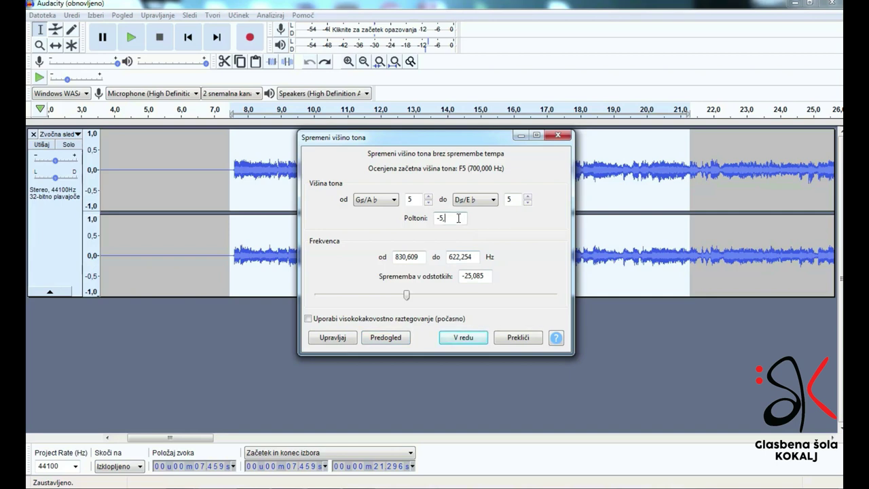
pyautogui.press('BackSpace')
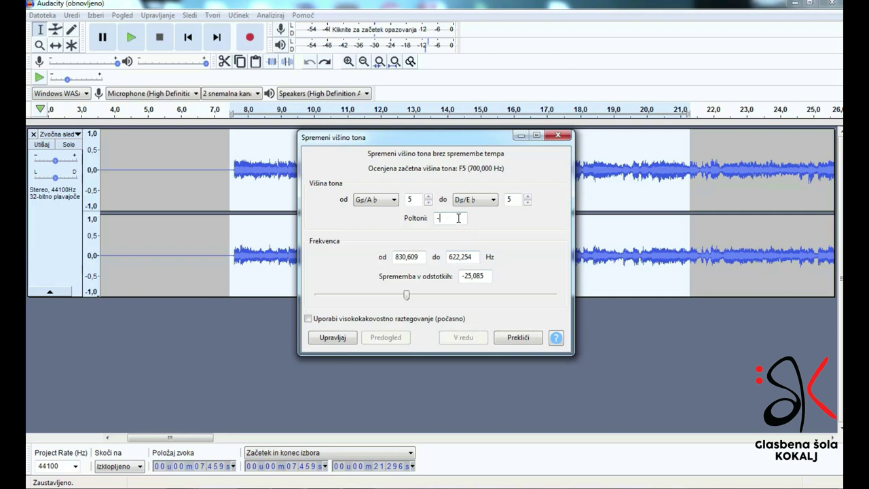
pyautogui.write('1')
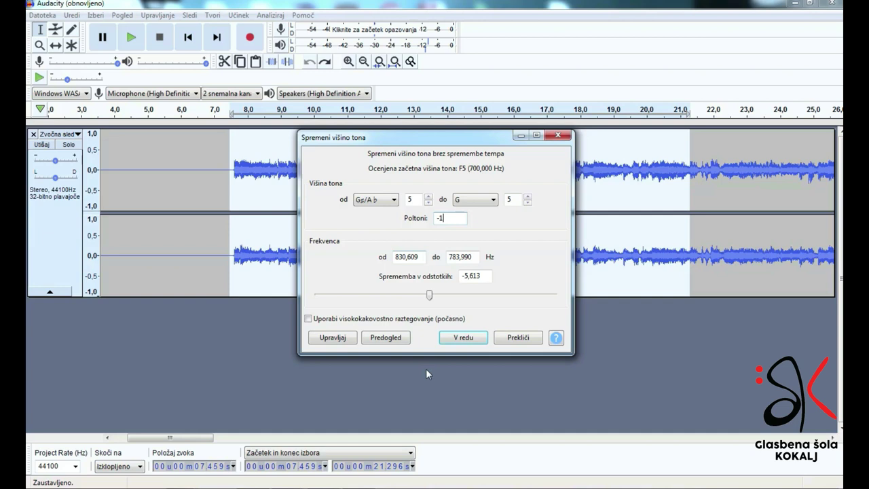
pyautogui.click(385, 340)
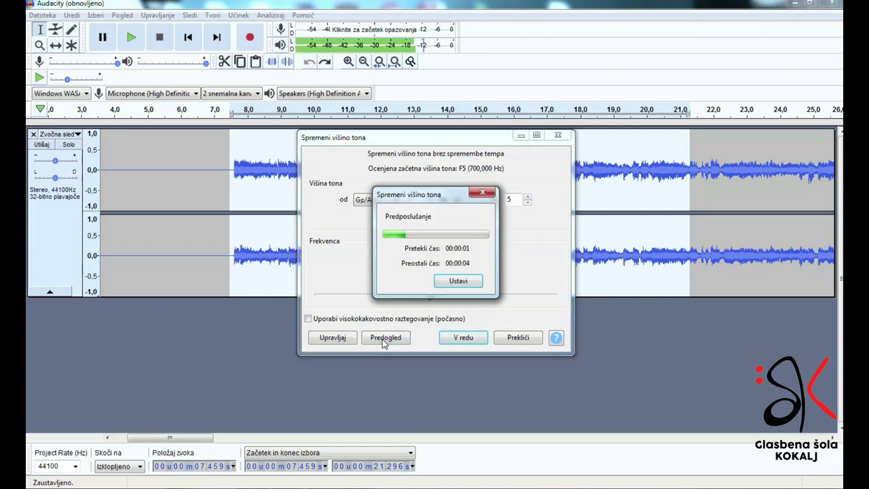
pyautogui.click(464, 280)
# Step: Set the pitch change to -2 semitones, and preview it briefly
pyautogui.click(461, 219)
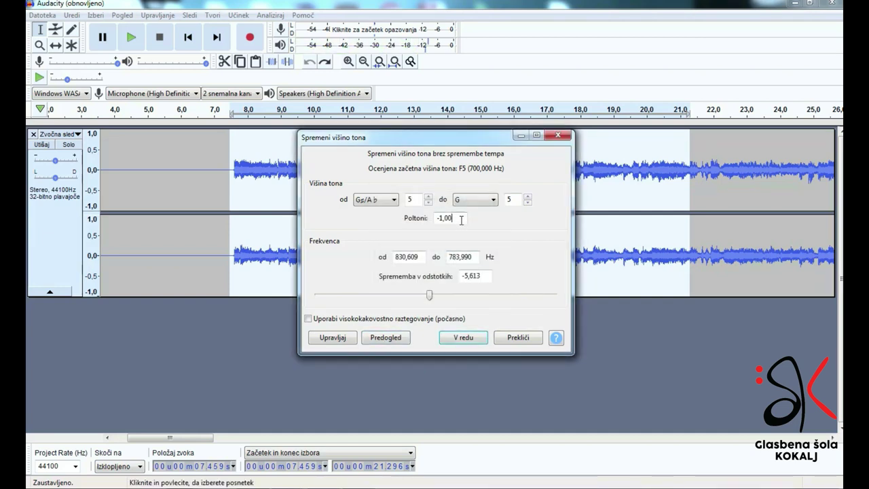
pyautogui.press('BackSpace')
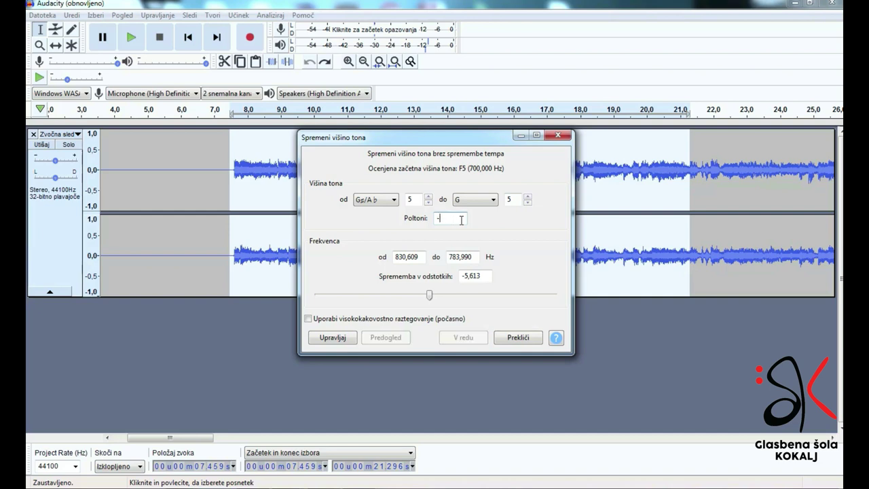
pyautogui.write('2')
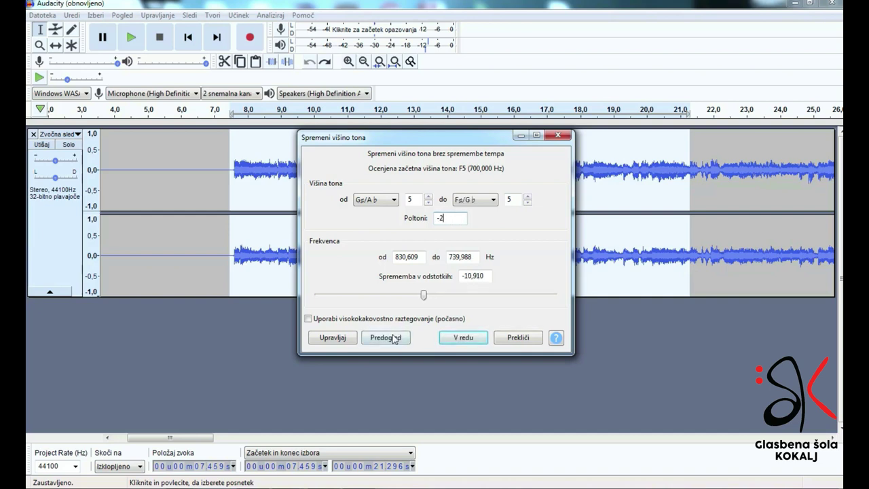
pyautogui.click(394, 338)
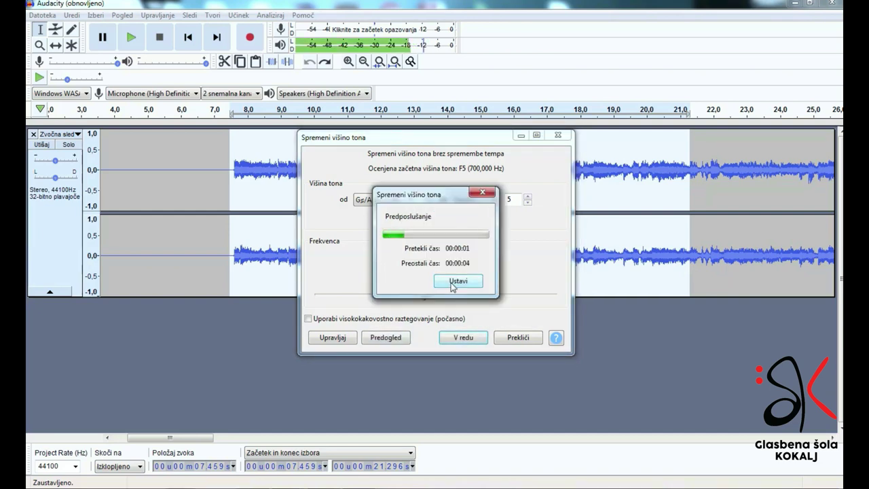
pyautogui.click(458, 281)
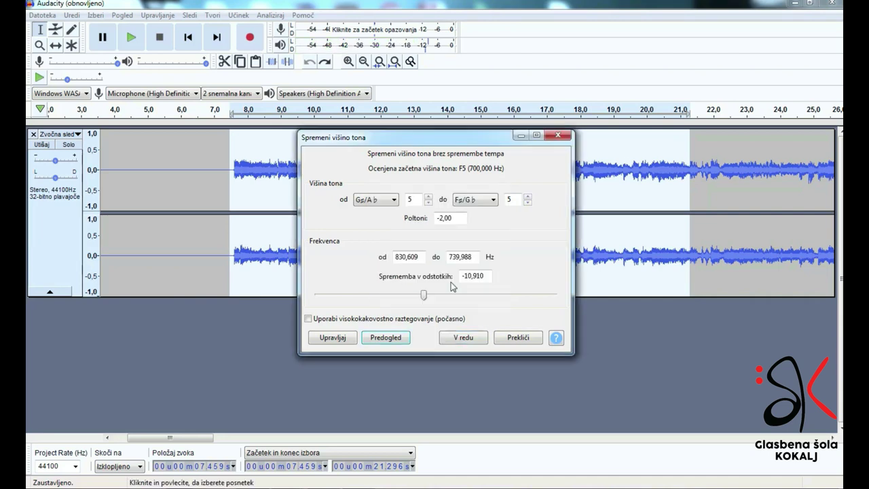
# Step: Set the pitch change to -12 semitones to lower the selection by an octave, and preview it
pyautogui.doubleClick(444, 220)
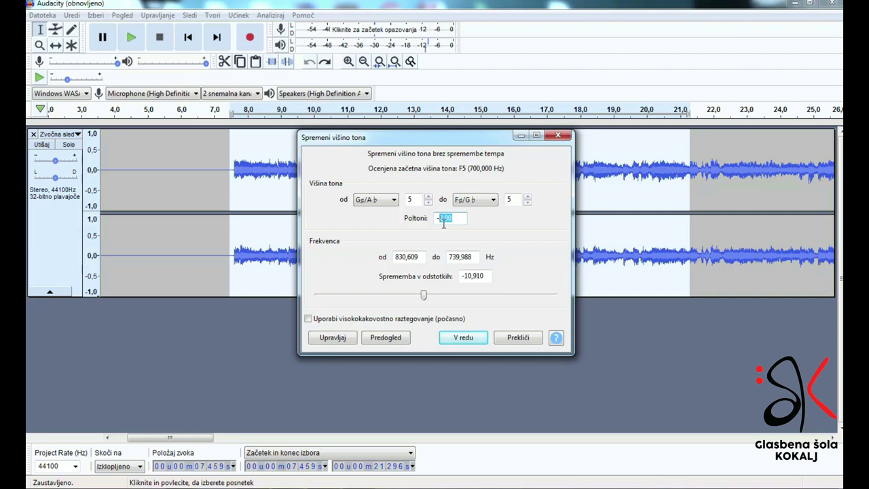
pyautogui.write('12')
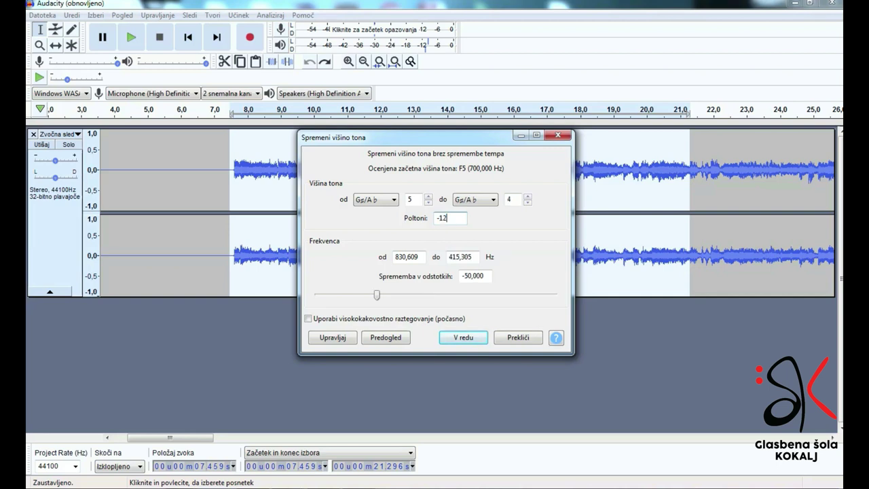
pyautogui.click(378, 338)
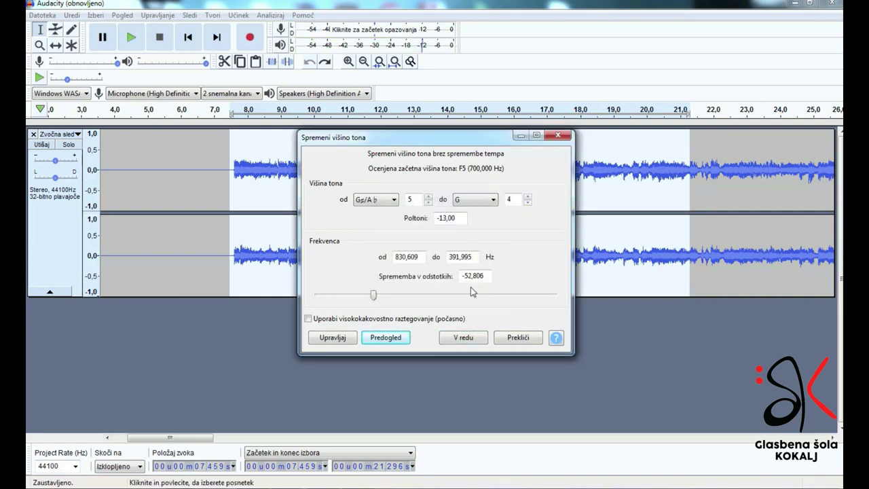
# Step: Set the pitch change to 7 semitones upward, and preview it
pyautogui.click(452, 218)
pyautogui.moveTo(452, 218); pyautogui.dragTo(444, 219)
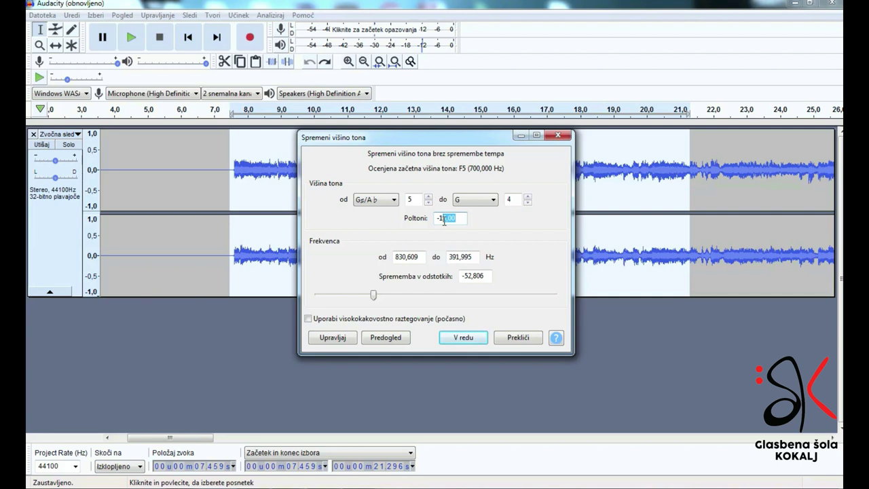
pyautogui.write('0')
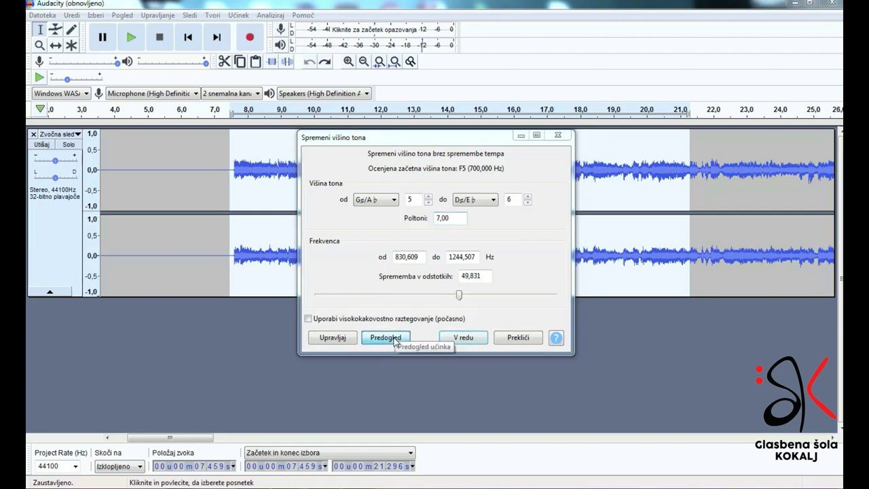
pyautogui.click(394, 339)
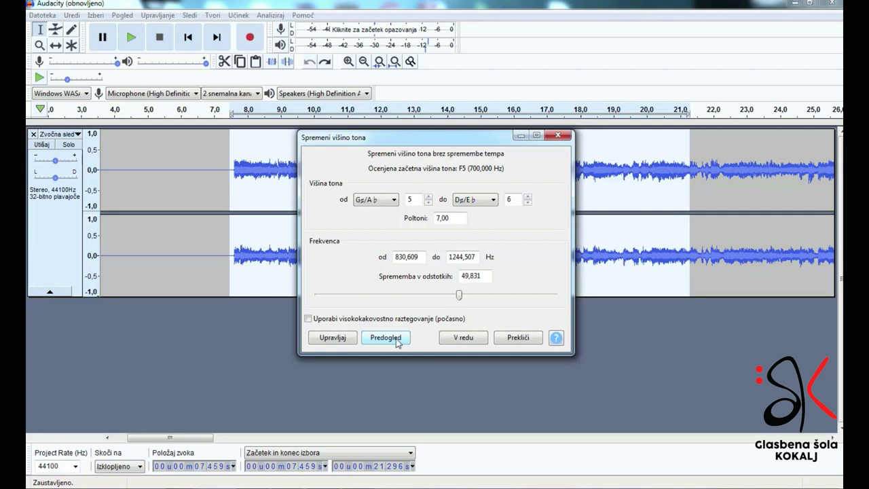
# Step: Cancel the pitch change, and play the track briefly from about the 7.3 s mark
pyautogui.press('Escape')
pyautogui.click(223, 181)
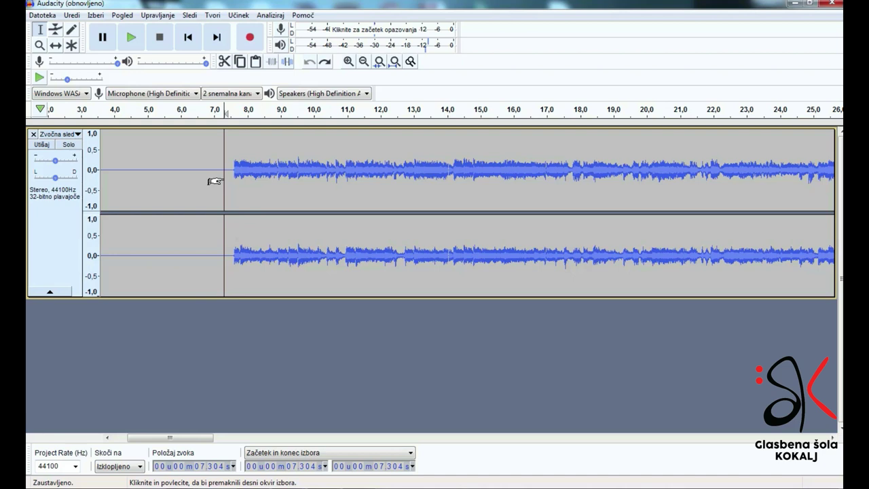
pyautogui.press('space')
# Step: Select the entire track, set a tempo change of -30 percent in Change Tempo, and close the effect without applying it
pyautogui.hotkey('ctrl', 'a')
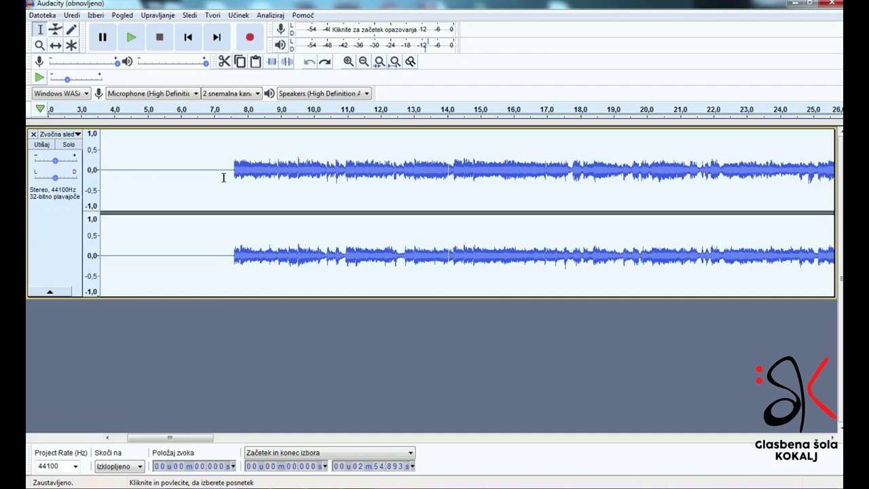
pyautogui.click(239, 15)
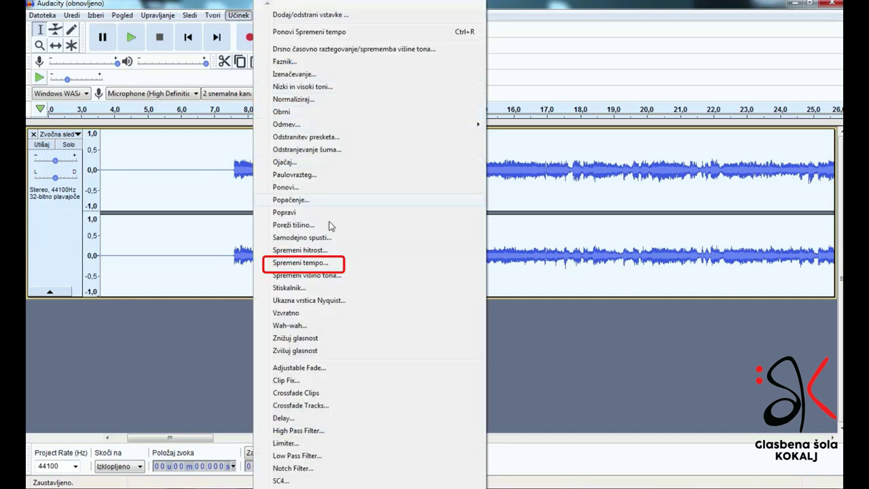
pyautogui.click(331, 263)
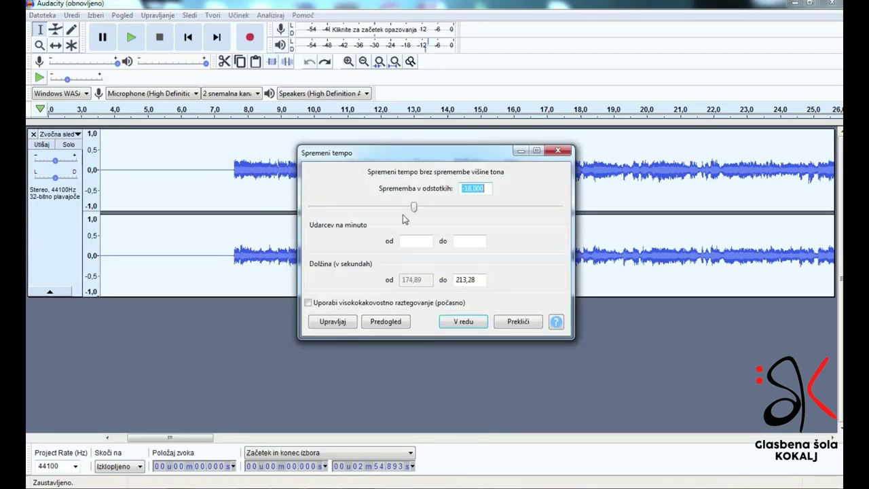
pyautogui.moveTo(414, 208)
pyautogui.mouseDown()
pyautogui.moveTo(339, 212)
pyautogui.moveTo(399, 214)
pyautogui.mouseUp()
pyautogui.click(565, 152)
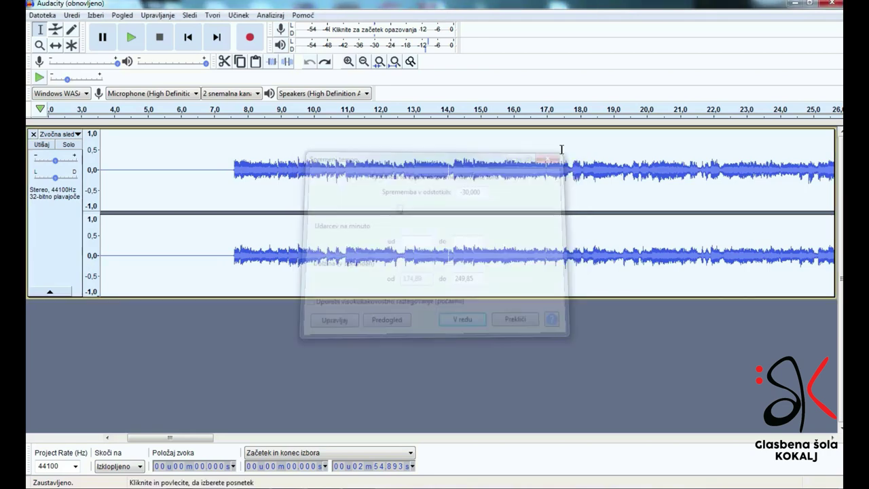
# Step: Place the cursor at about 0.2 s, play the track from there, and stop playback
pyautogui.click(228, 175)
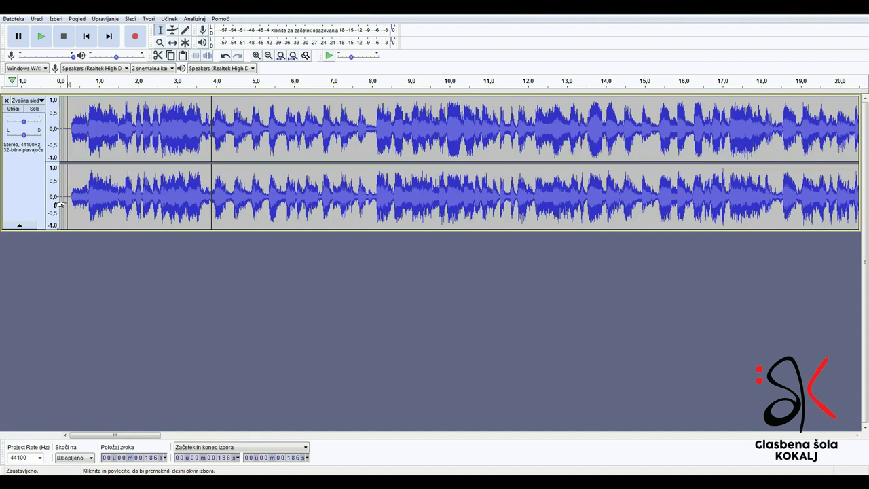
pyautogui.press('space')
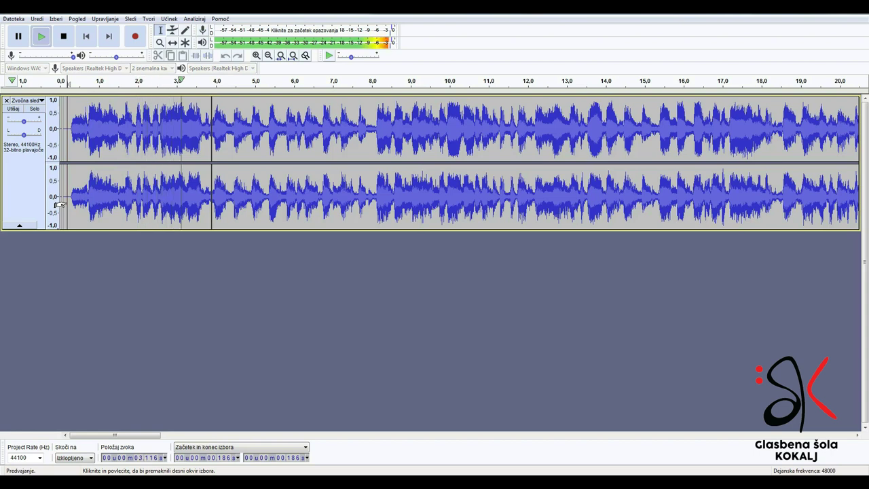
pyautogui.press('space')
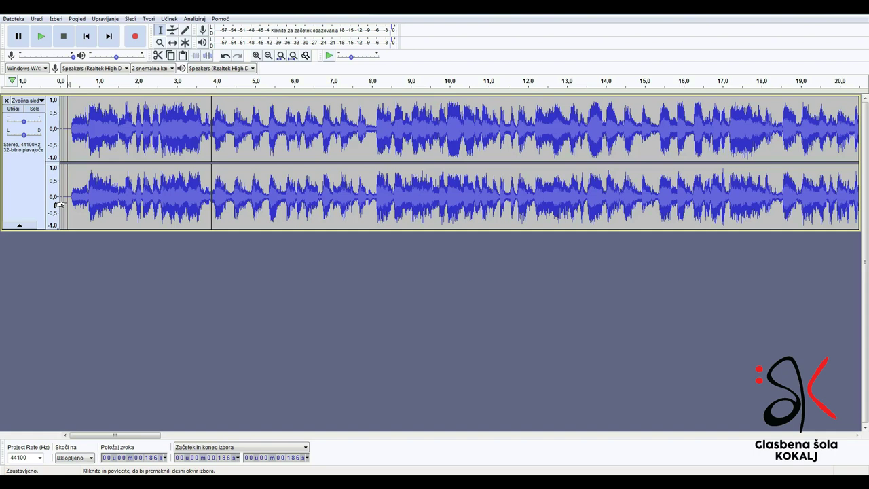
# Step: Select the audio from about 0.2 to 5.5 s and preview a Change Pitch setting of -1 semitone
pyautogui.moveTo(60, 204); pyautogui.dragTo(269, 204)
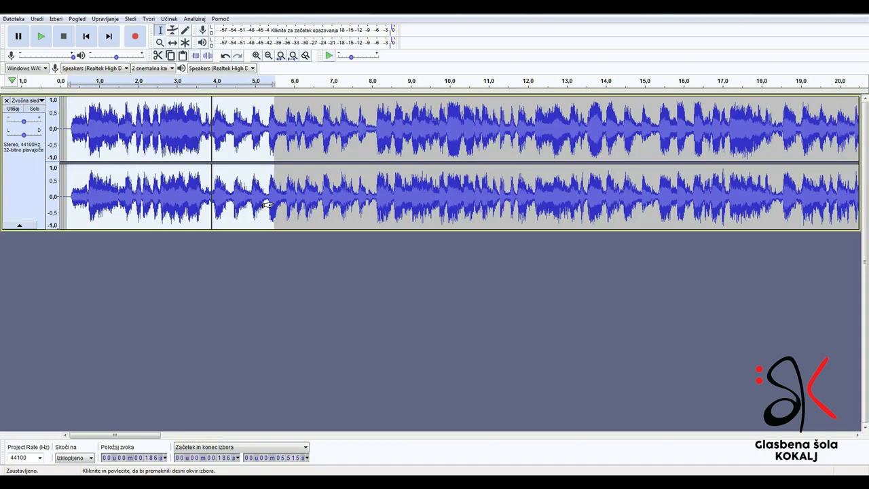
pyautogui.click(169, 18)
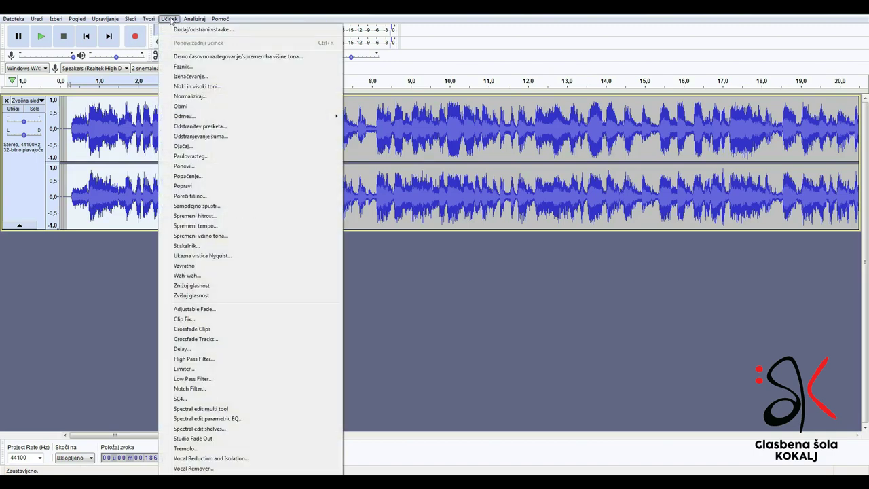
pyautogui.click(235, 239)
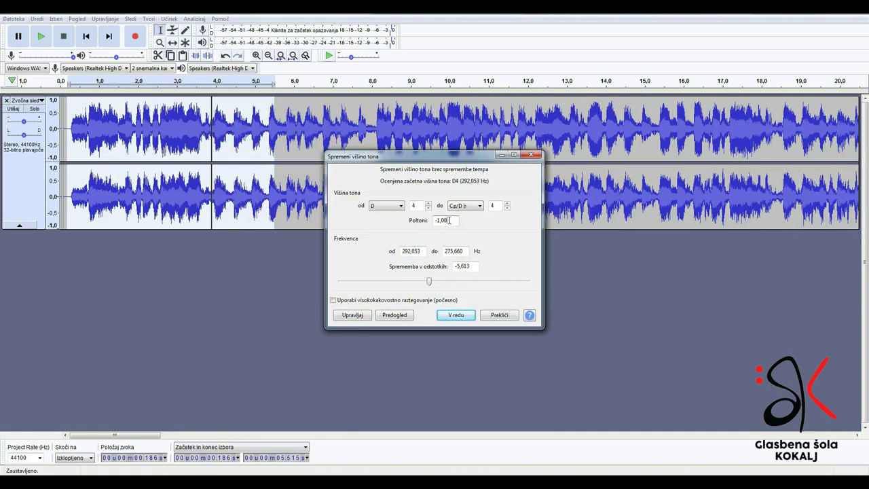
pyautogui.click(395, 316)
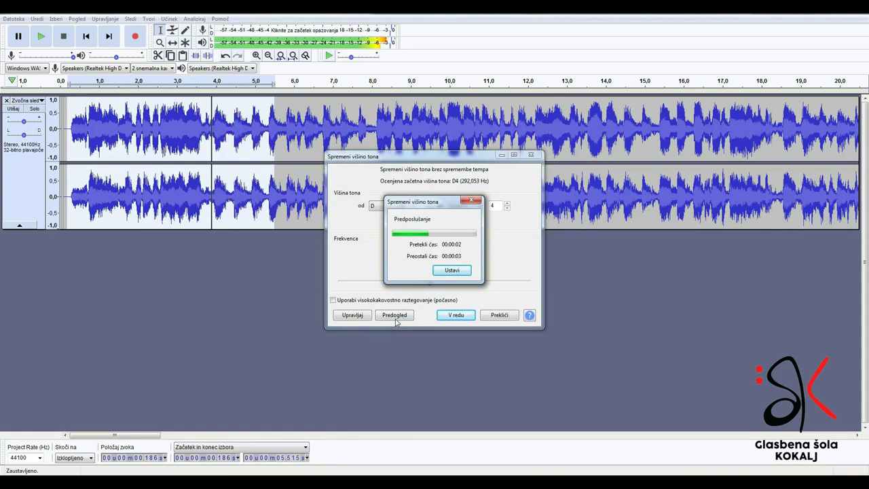
pyautogui.click(452, 271)
# Step: Set the pitch change to -2 semitones and preview it, and do the same with -3 semitones
pyautogui.click(443, 220)
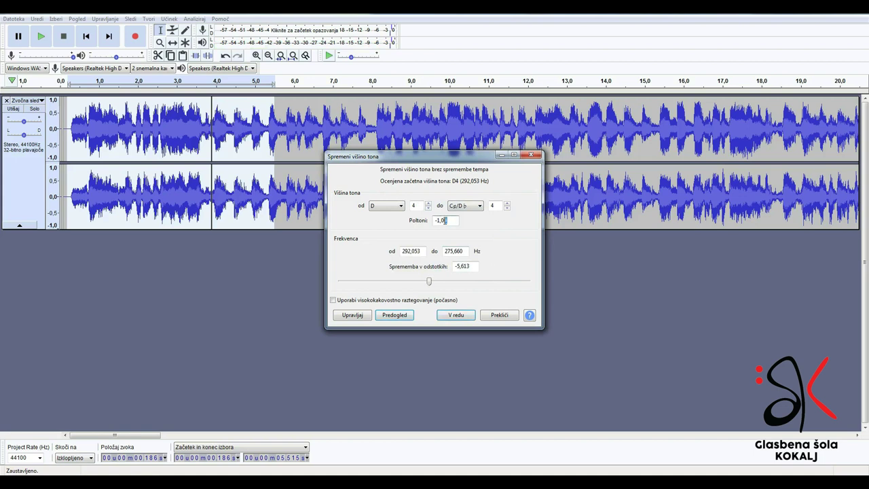
pyautogui.moveTo(445, 220); pyautogui.dragTo(437, 223)
pyautogui.write('-2')
pyautogui.click(401, 316)
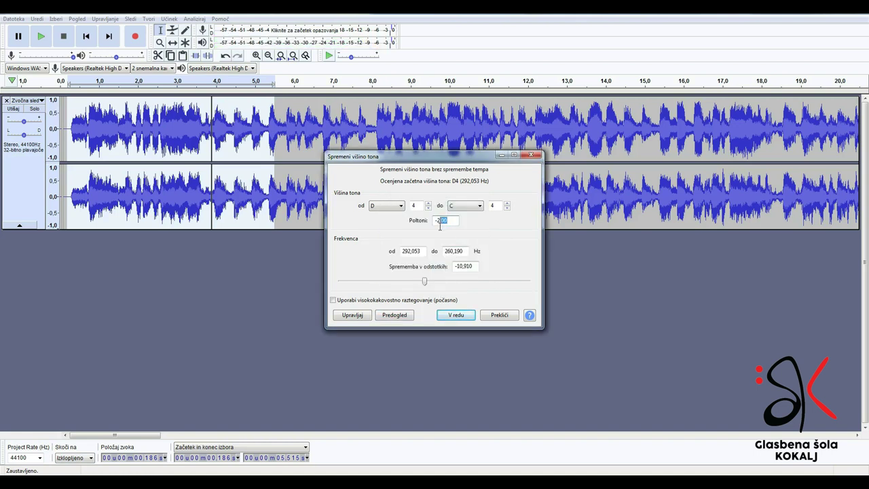
pyautogui.write('-3')
pyautogui.click(394, 316)
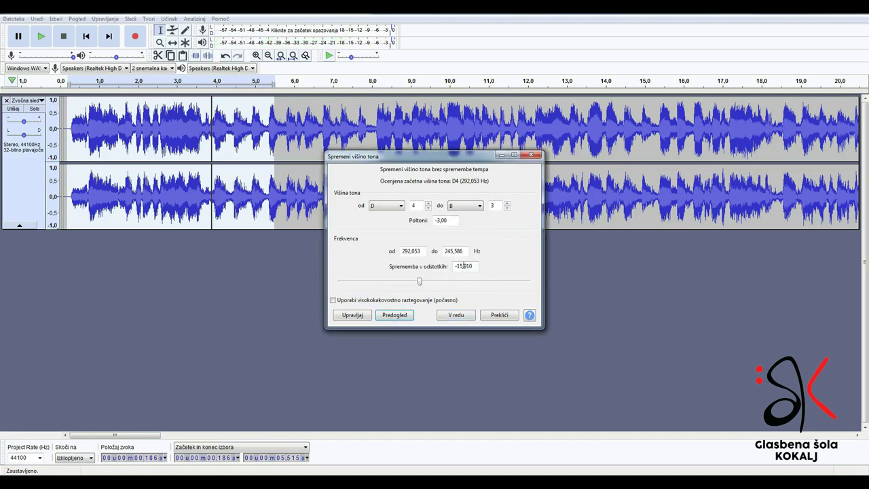
# Step: Preview a pitch change of -4 semitones, choose D♯/E♭ as the starting pitch, and close the dialog
pyautogui.moveTo(450, 220); pyautogui.dragTo(440, 222)
pyautogui.write('4')
pyautogui.click(394, 315)
pyautogui.click(380, 205)
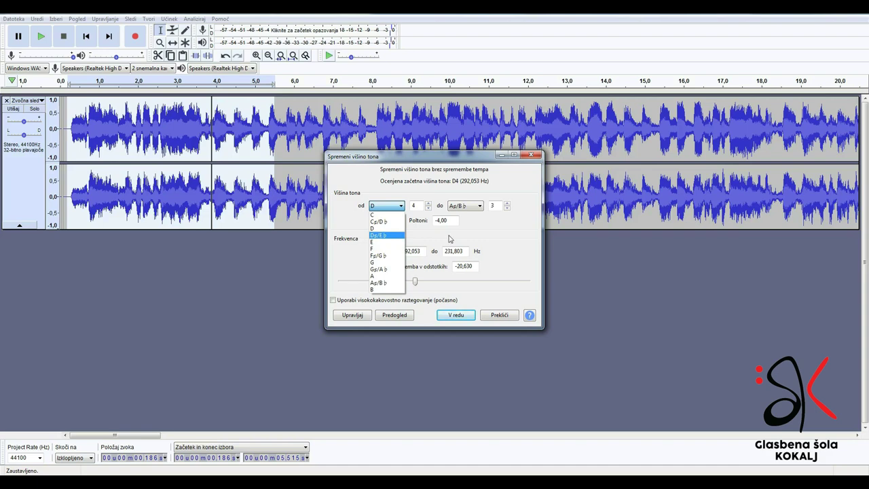
pyautogui.click(381, 236)
pyautogui.click(456, 315)
# Step: Select the entire track and apply Change Pitch at -4 semitones
pyautogui.click(66, 189)
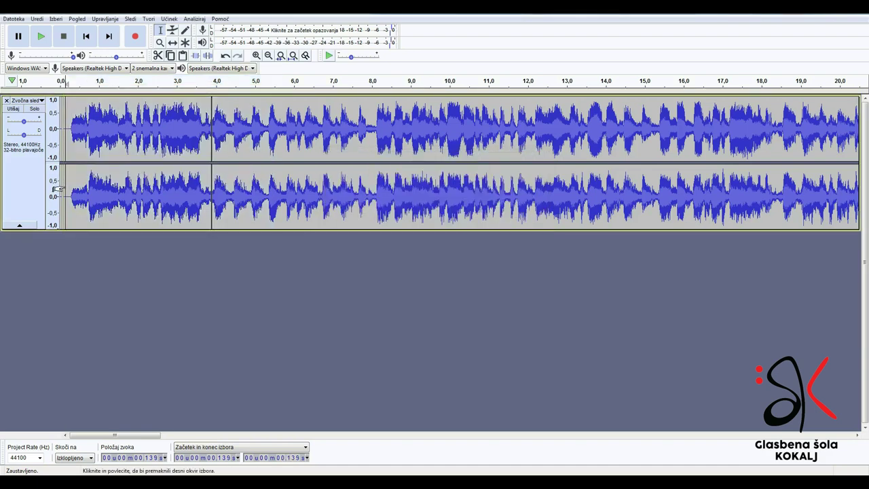
pyautogui.hotkey('ctrl', 'a')
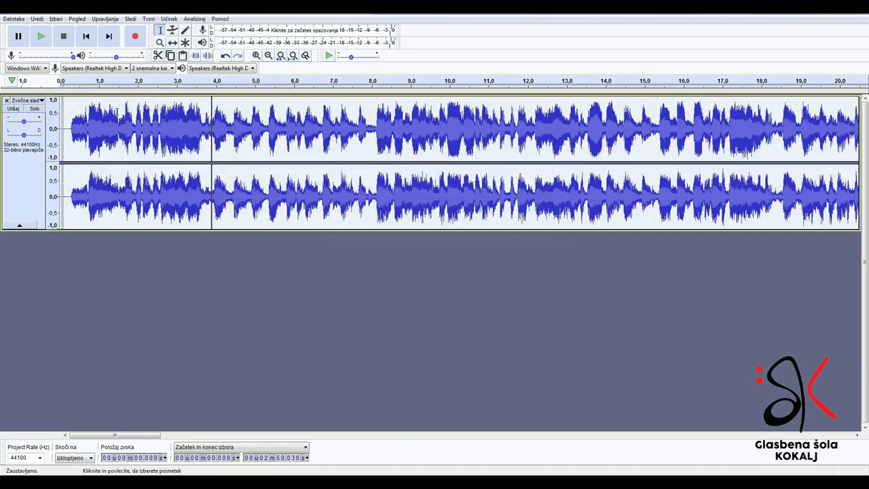
pyautogui.click(170, 20)
pyautogui.click(239, 237)
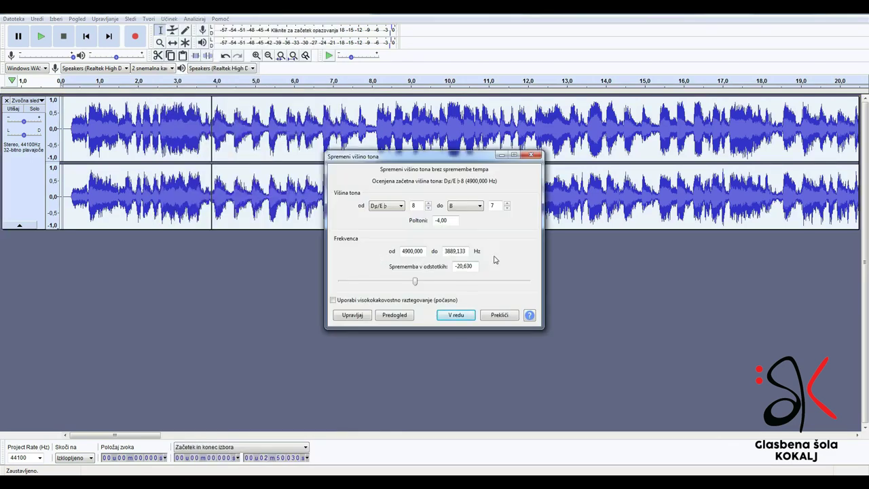
pyautogui.click(455, 315)
# Step: Place the cursor at about 0.1 s, and play and stop the track from there three times
pyautogui.click(67, 209)
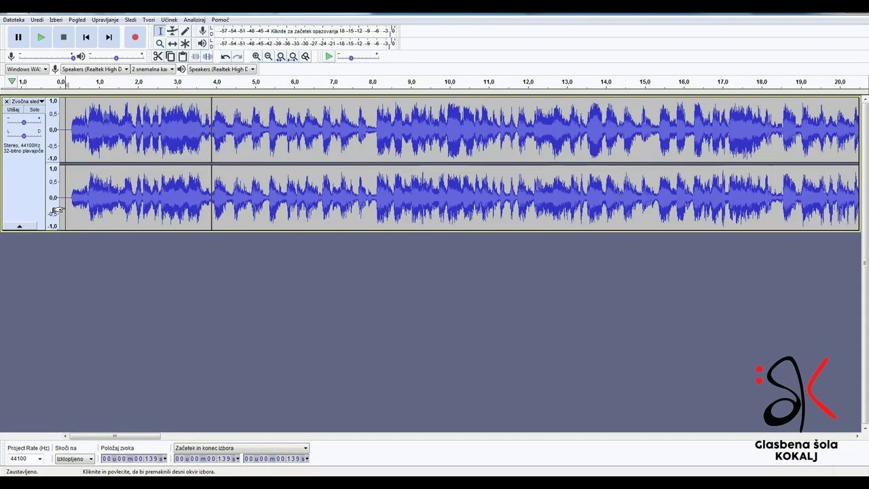
pyautogui.press('space')
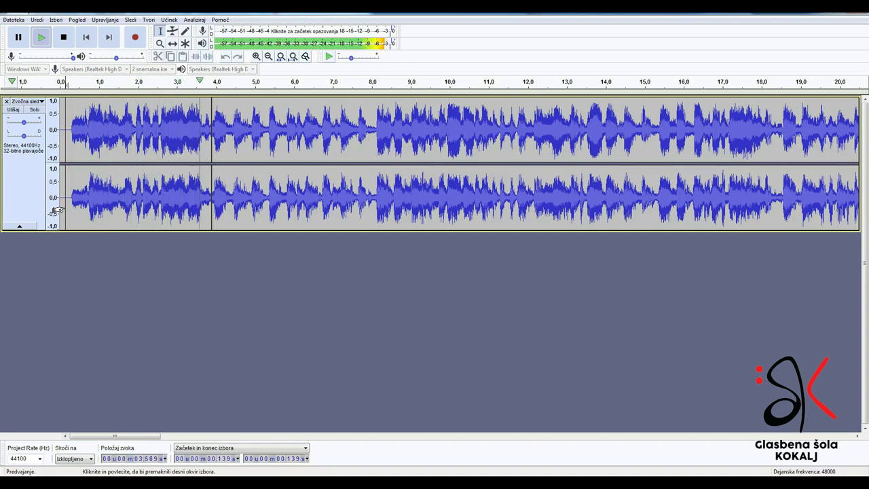
pyautogui.press('space')
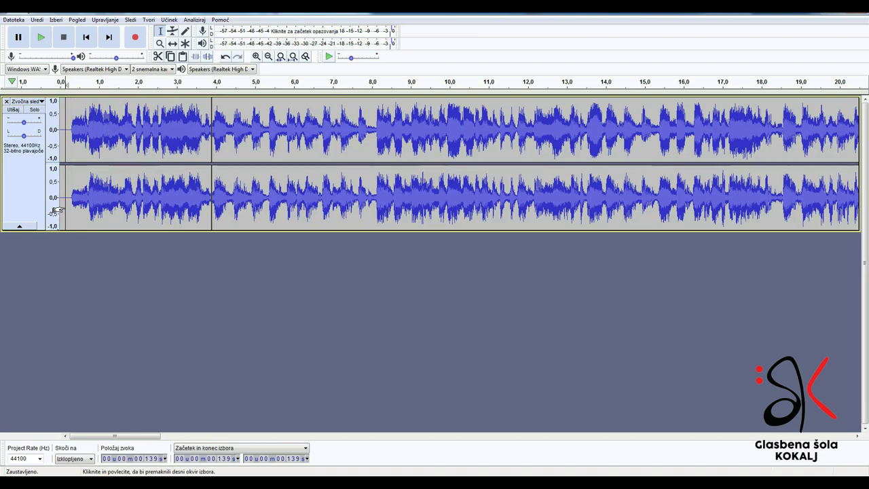
pyautogui.press('space')
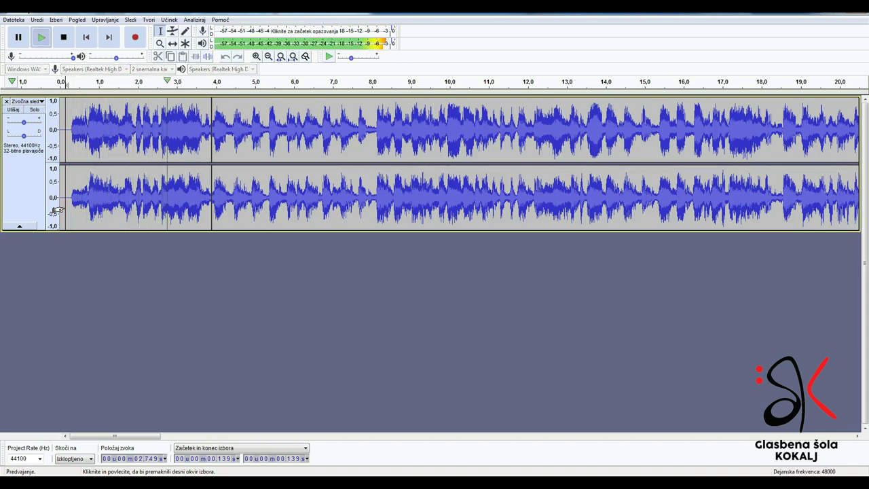
pyautogui.press('space')
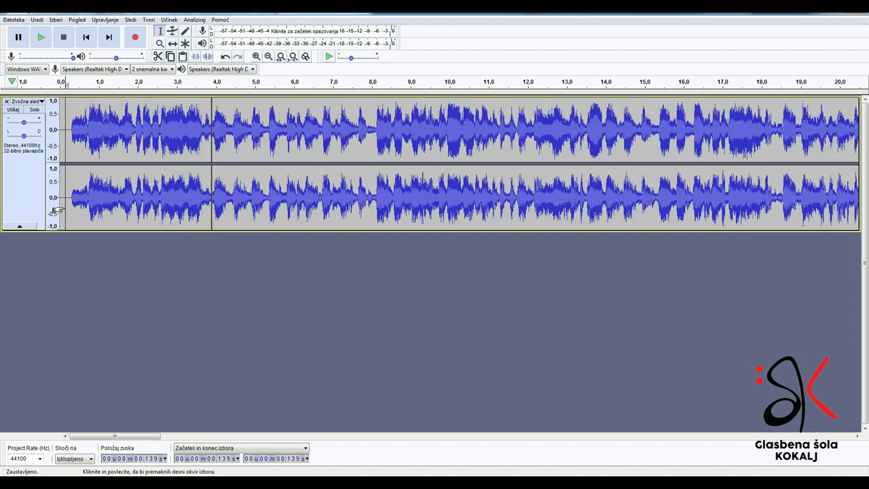
pyautogui.press('space')
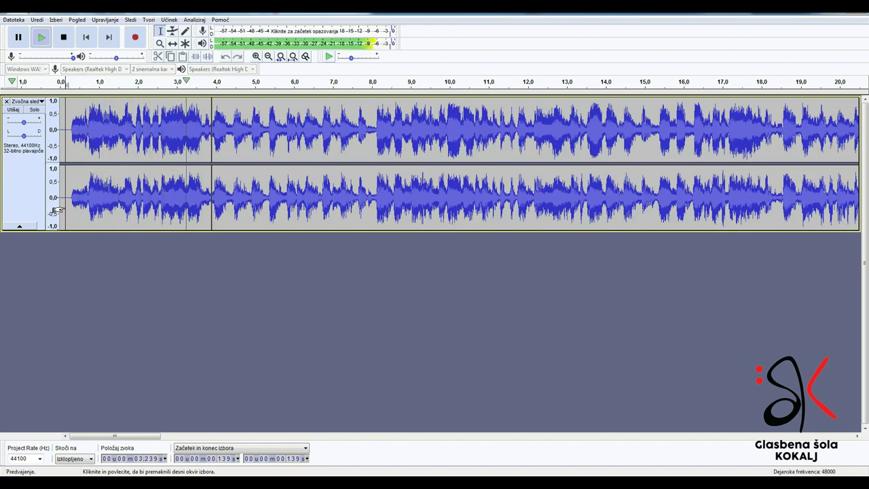
pyautogui.press('space')
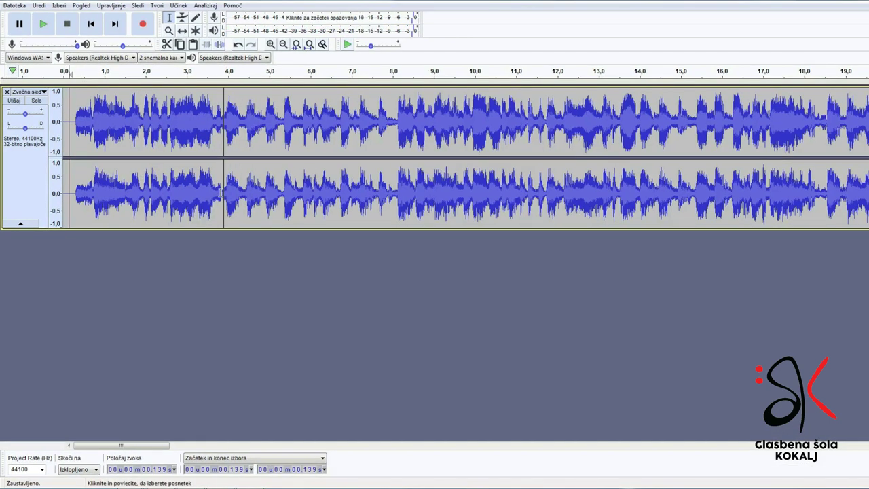
# Step: Place the cursor at about 3.8 s, and play the track from there repeatedly, restarting playback each time
pyautogui.click(221, 194)
pyautogui.press('space')
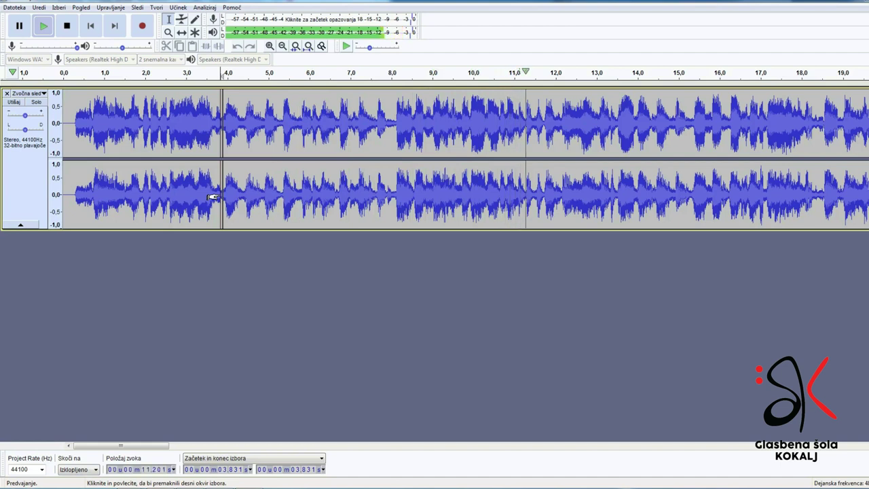
pyautogui.press('space')
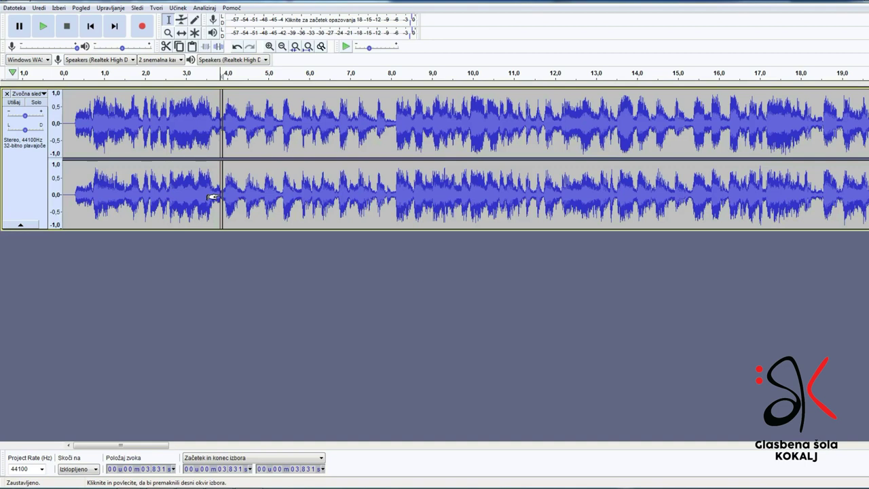
pyautogui.press('space')
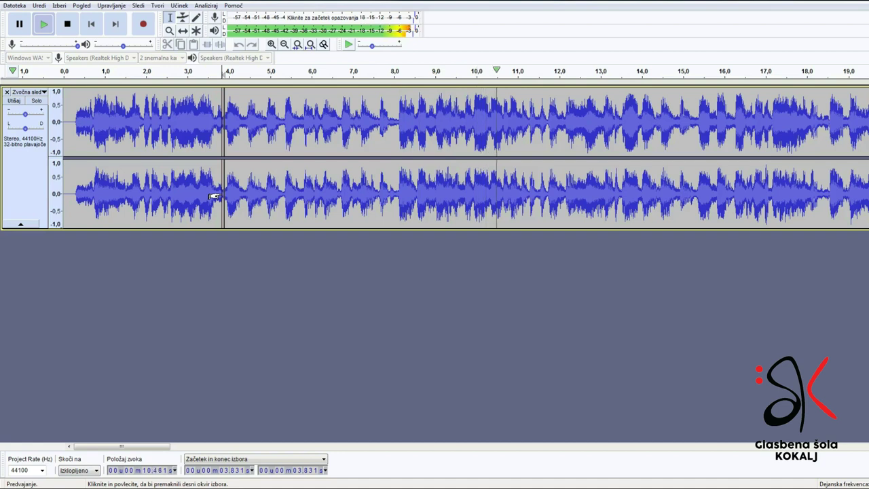
pyautogui.press('space')
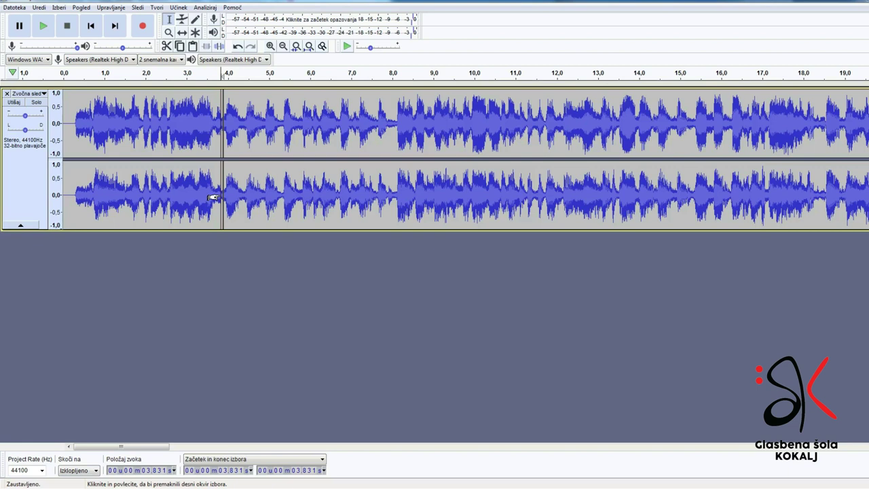
pyautogui.press('space')
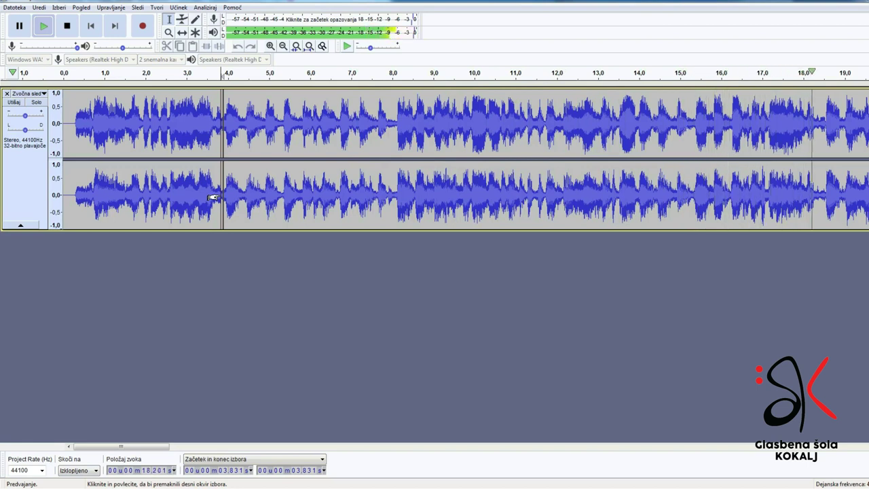
pyautogui.press('space')
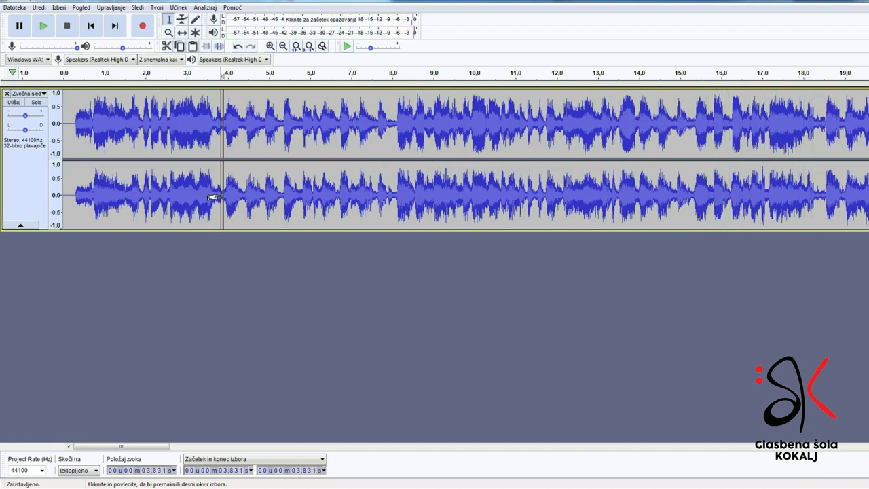
pyautogui.press('space')
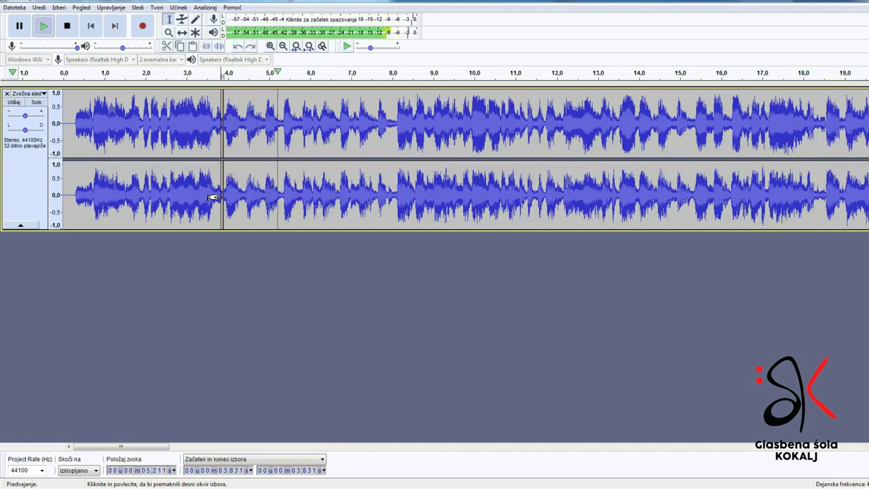